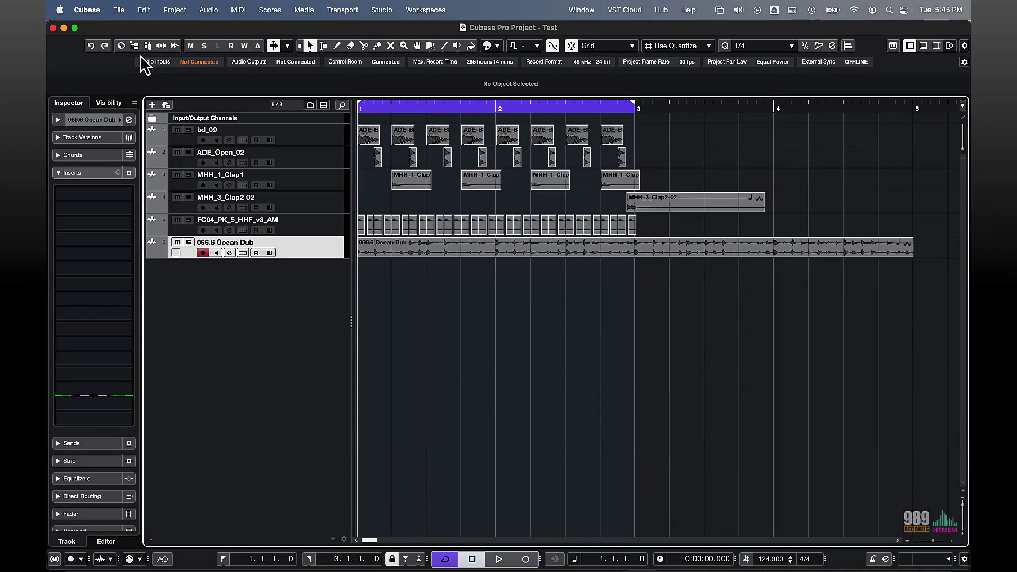
# Visit the Pool, then show the 066.6 Ocean Dub event's full waveform in the Sample Editor
pyautogui.click(136, 47)
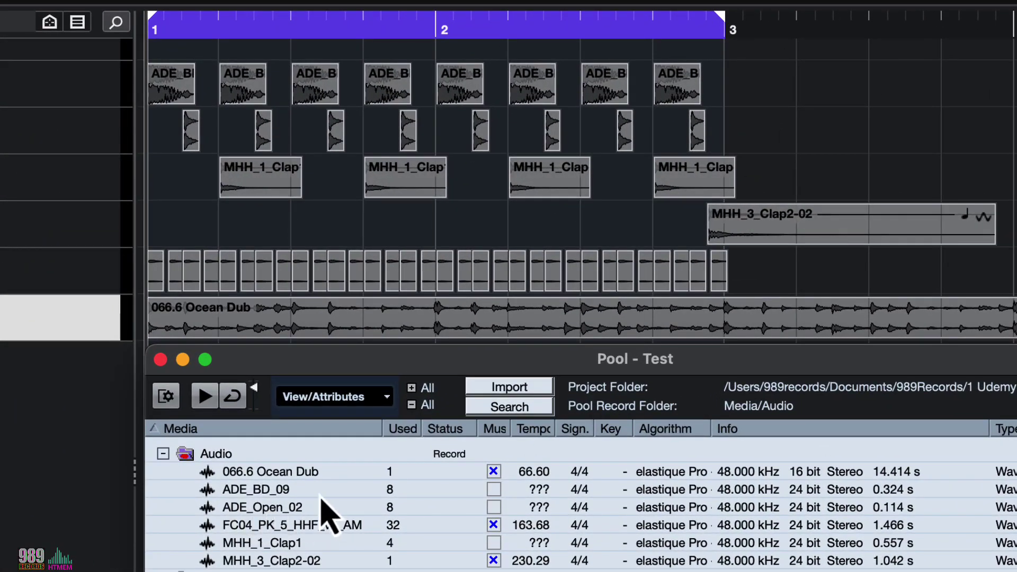
pyautogui.doubleClick(320, 493)
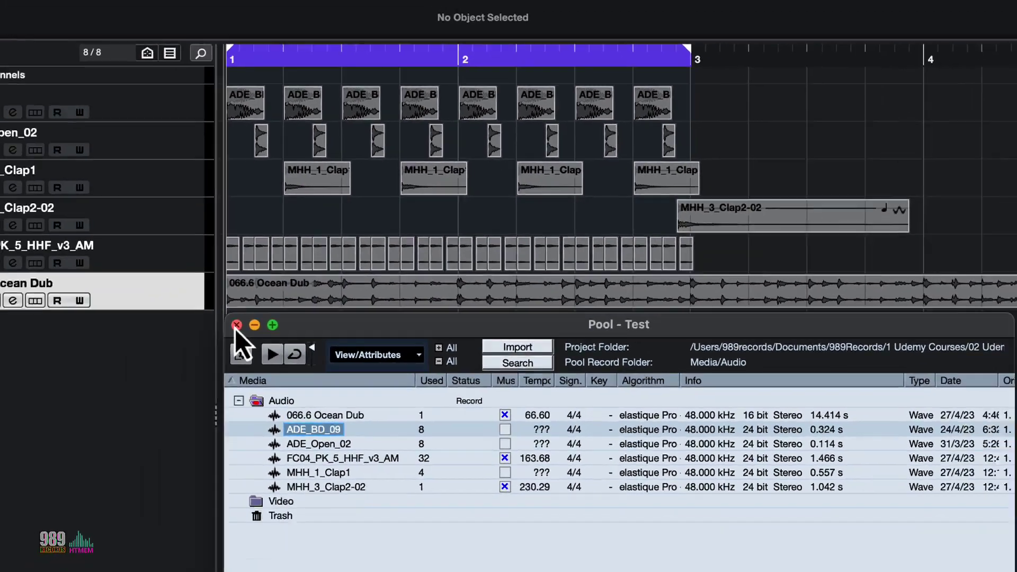
pyautogui.click(160, 359)
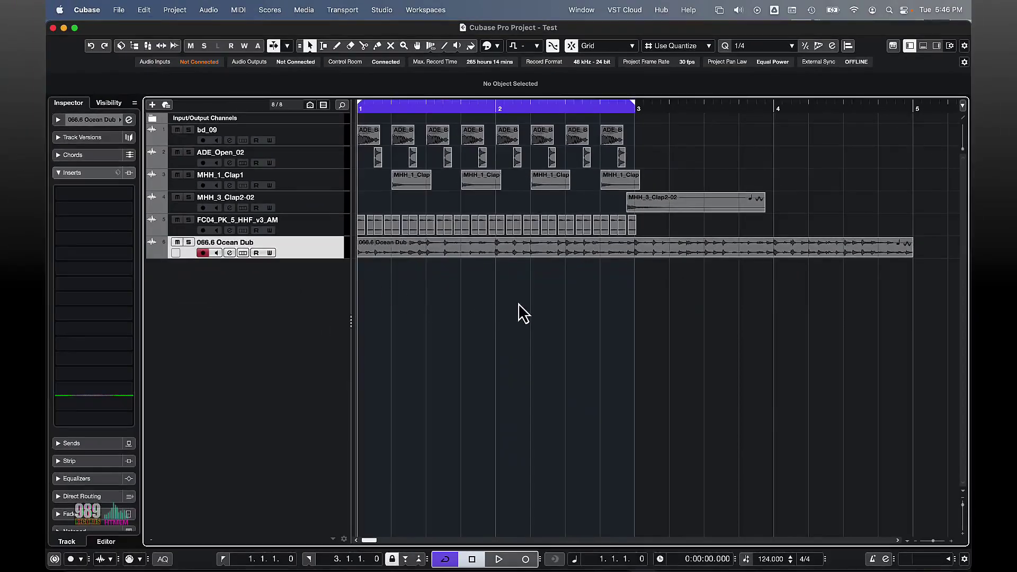
pyautogui.doubleClick(602, 250)
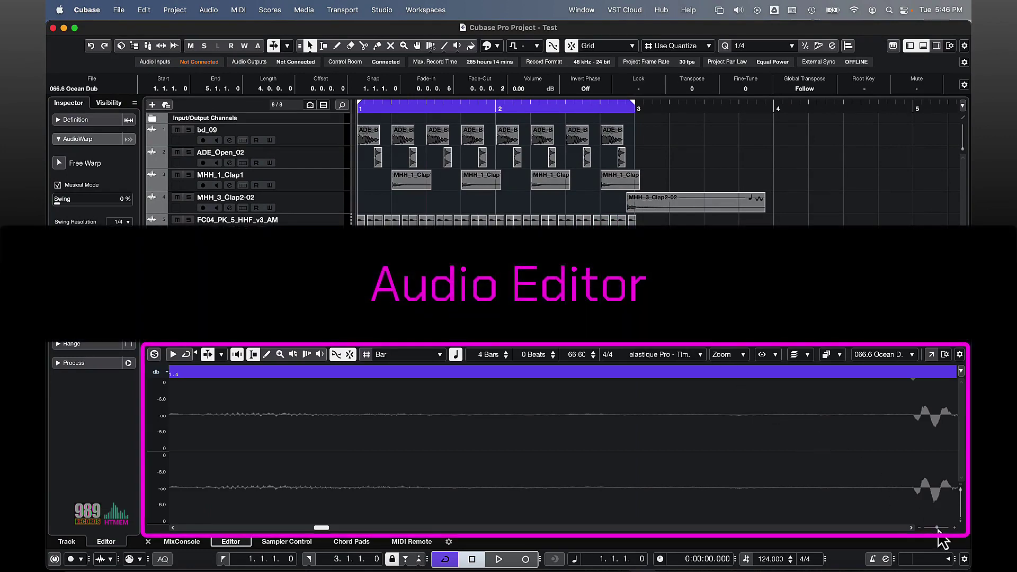
pyautogui.moveTo(936, 536); pyautogui.dragTo(920, 536)
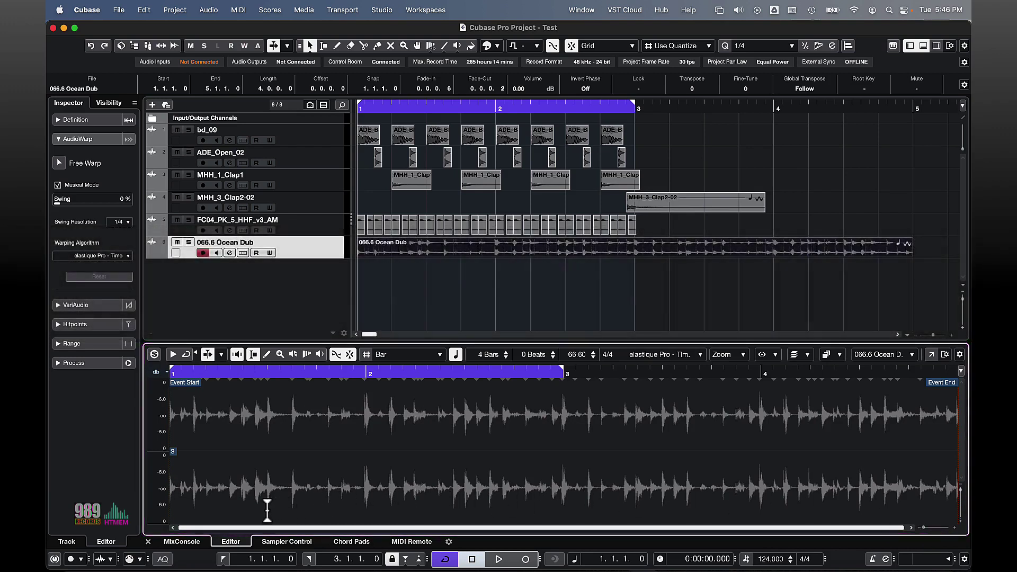
# Give the Ocean Dub event a one-bar fade-in, -3.76 dB volume and a fade-out from bar 4
pyautogui.click(149, 542)
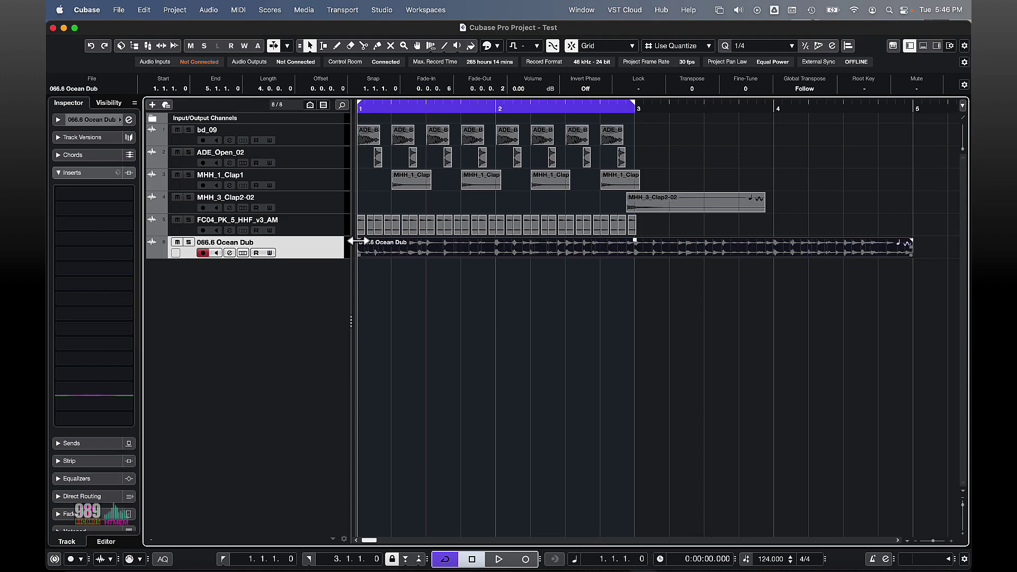
pyautogui.moveTo(359, 241); pyautogui.dragTo(488, 251)
pyautogui.moveTo(637, 244); pyautogui.dragTo(637, 249)
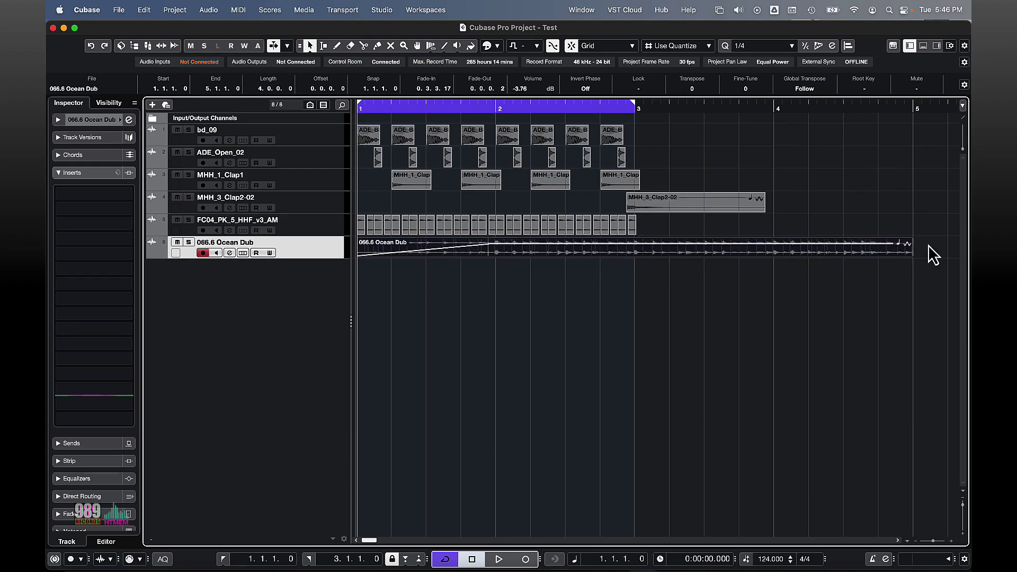
pyautogui.moveTo(909, 243); pyautogui.dragTo(775, 253)
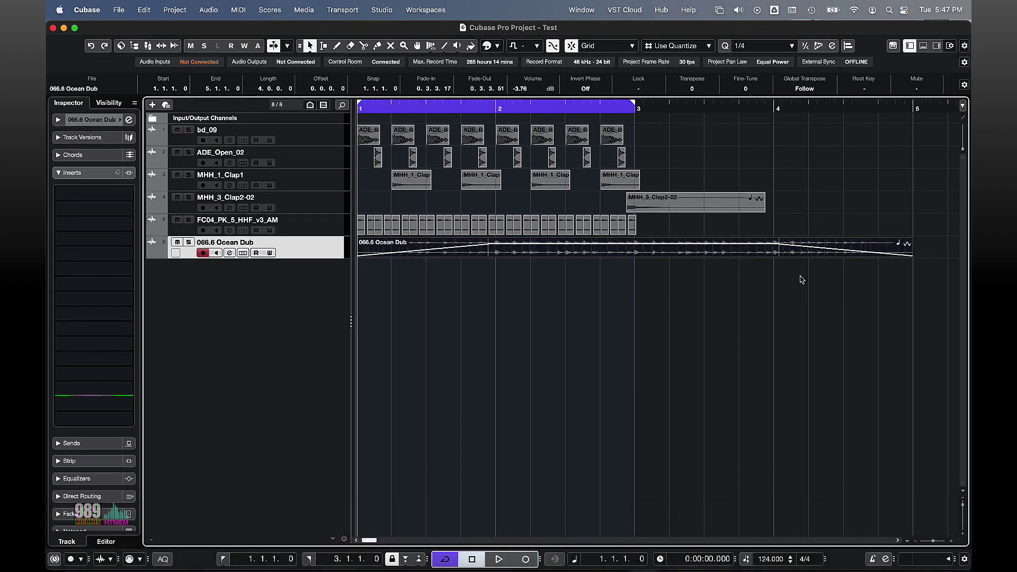
# Solo the 066.6 Ocean Dub track, set the locators to bars 1–5 and play the loop once
pyautogui.click(189, 242)
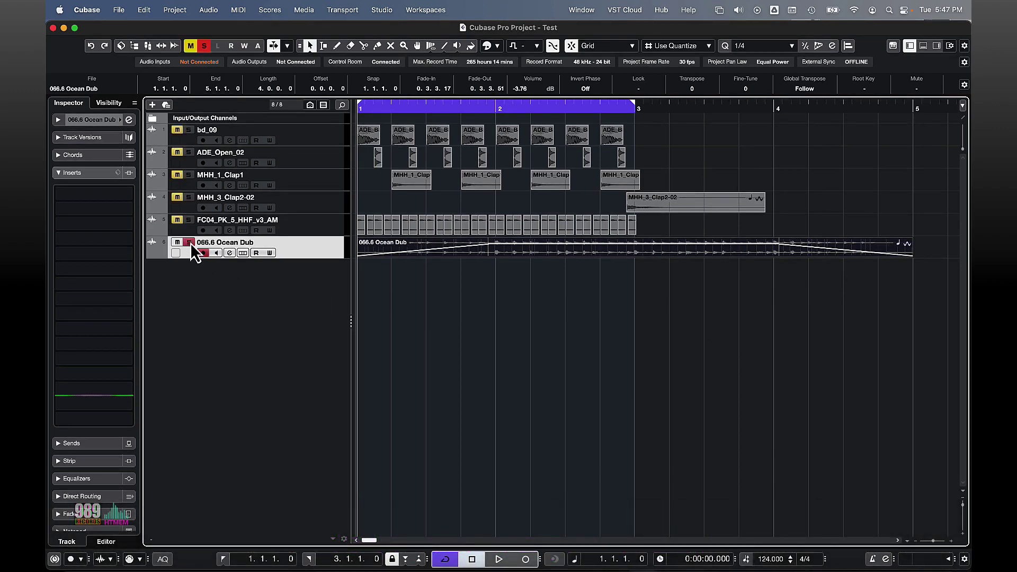
pyautogui.press('p')
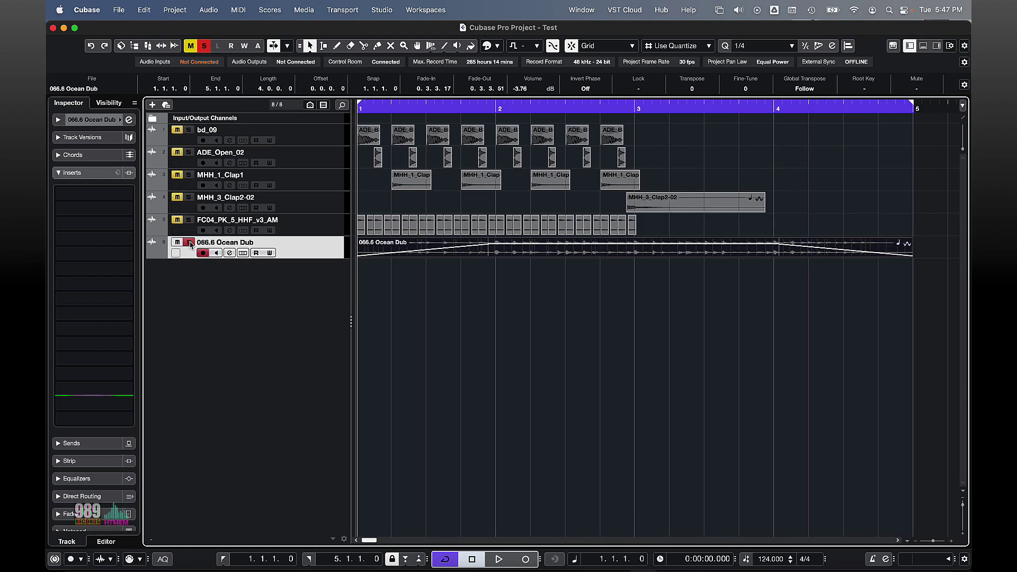
pyautogui.press('space')
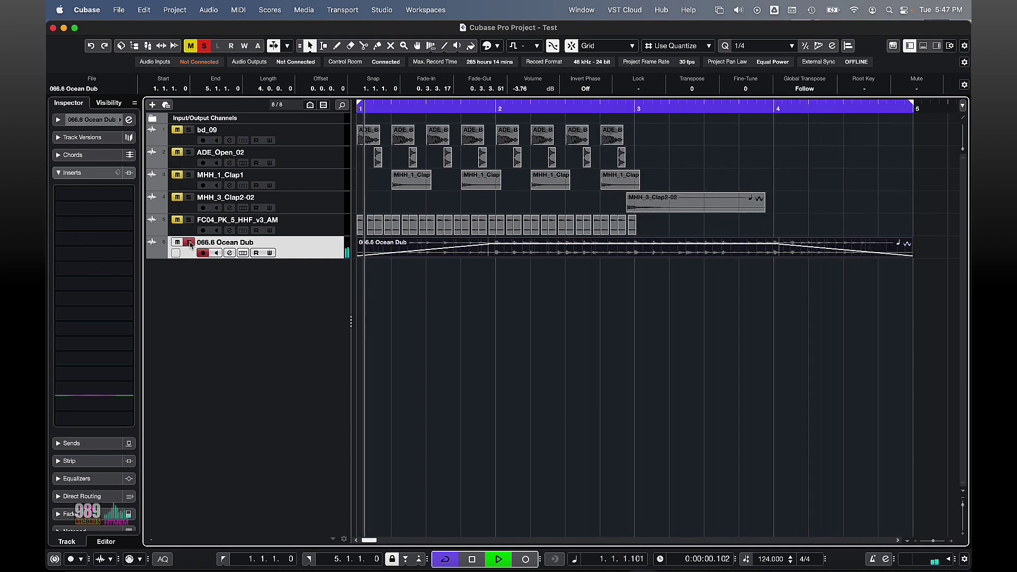
pyautogui.press('space')
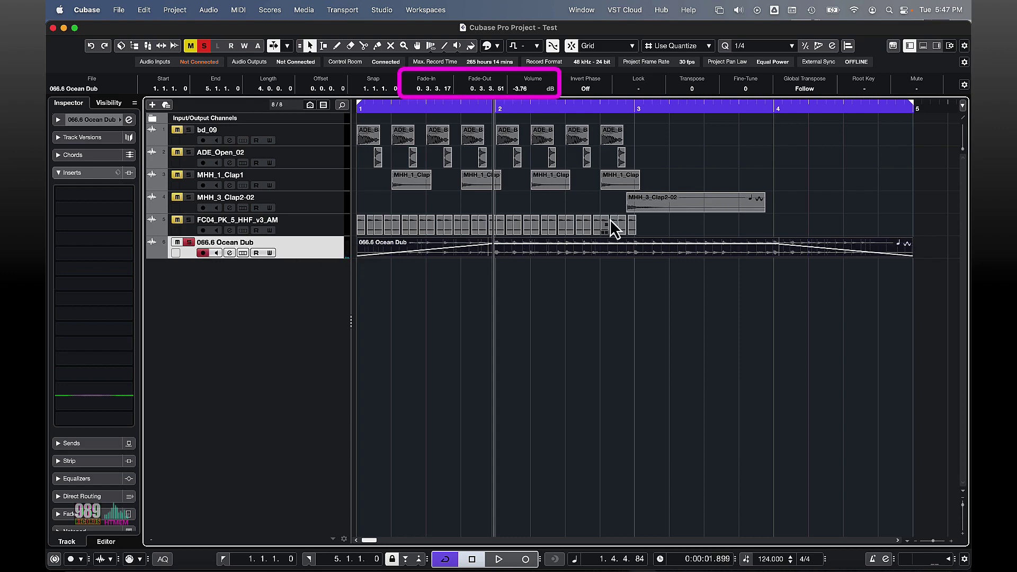
pyautogui.click(951, 46)
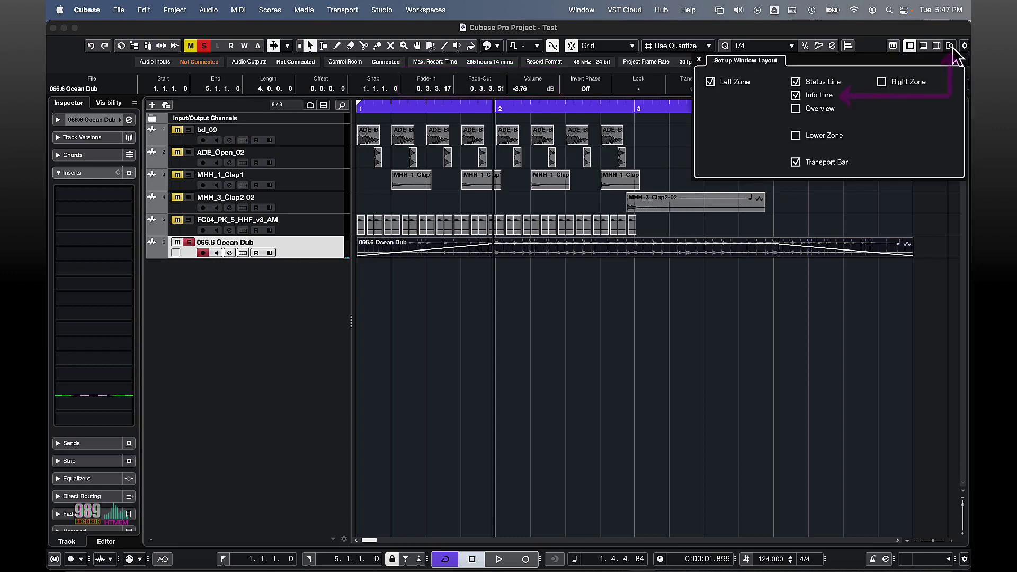
pyautogui.click(833, 97)
pyautogui.click(833, 97)
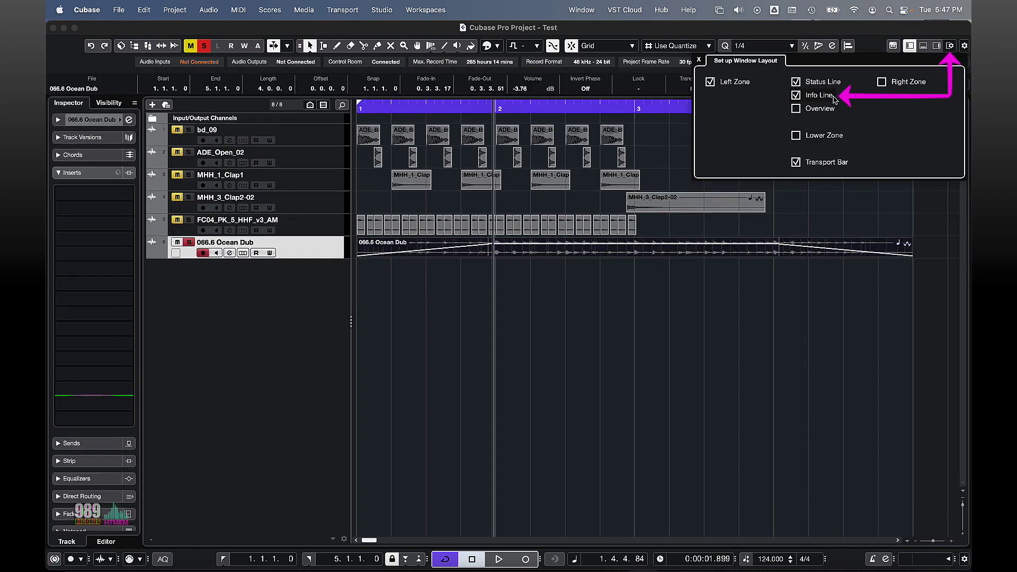
pyautogui.click(951, 47)
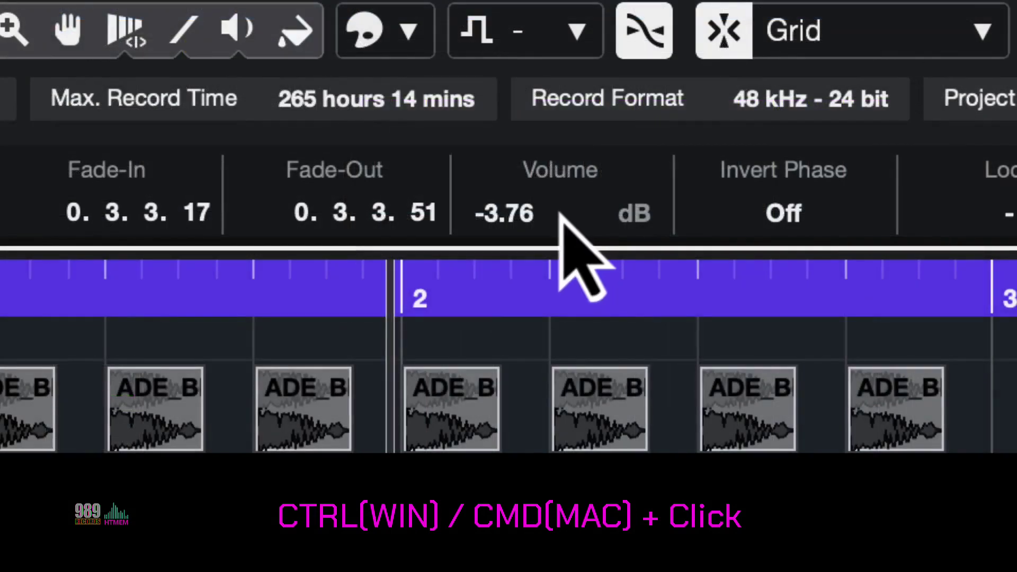
# Reset the Ocean Dub event's volume to 0.00 dB in the info line and deselect everything
pyautogui.keyDown('ctrl'); pyautogui.click(559, 214); pyautogui.keyUp('ctrl')
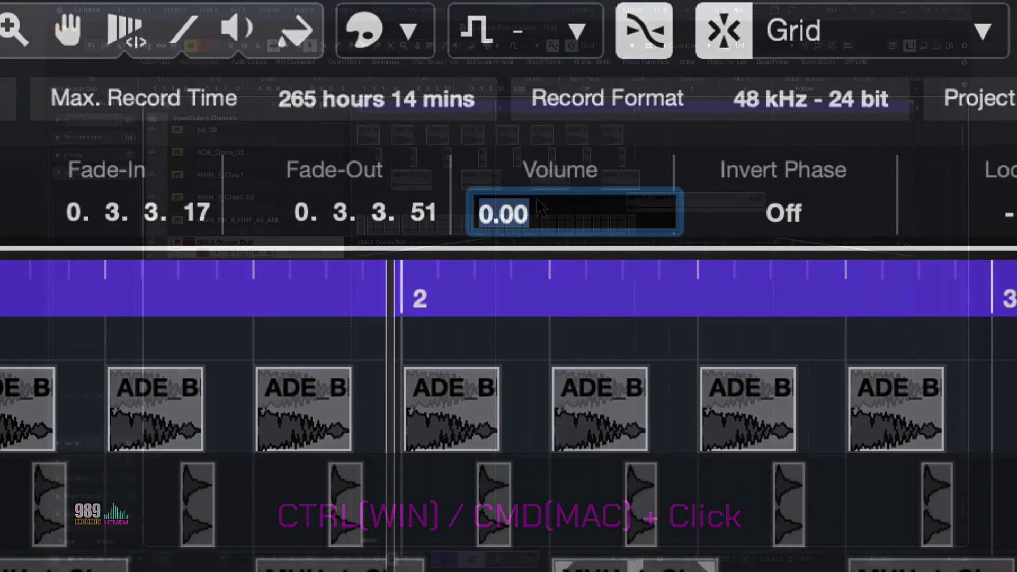
pyautogui.click(570, 314)
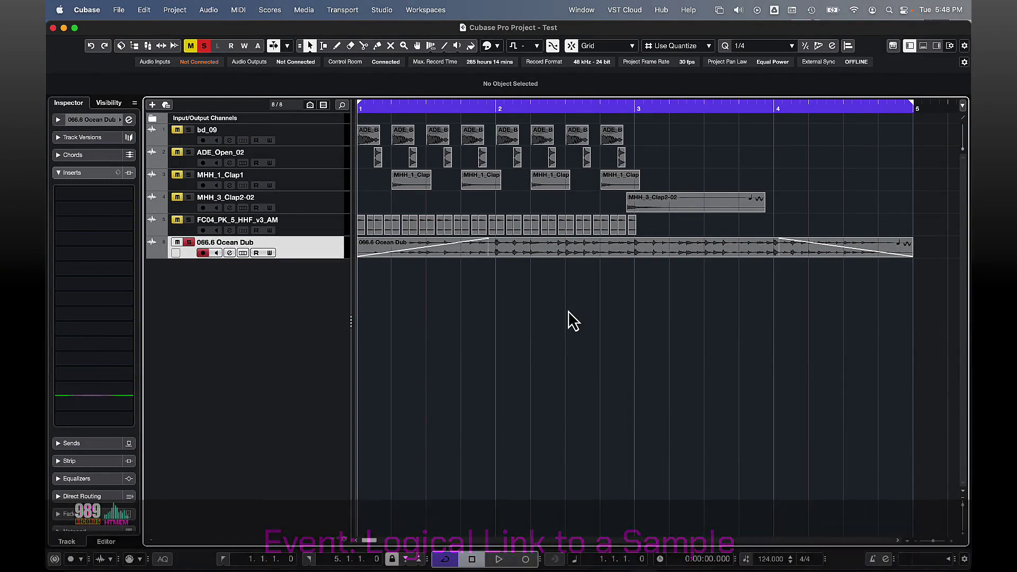
# Drag the Ocean Dub fade handles back to the event edges, leaving both fades at 0.0.0.0
pyautogui.moveTo(488, 240); pyautogui.dragTo(320, 243)
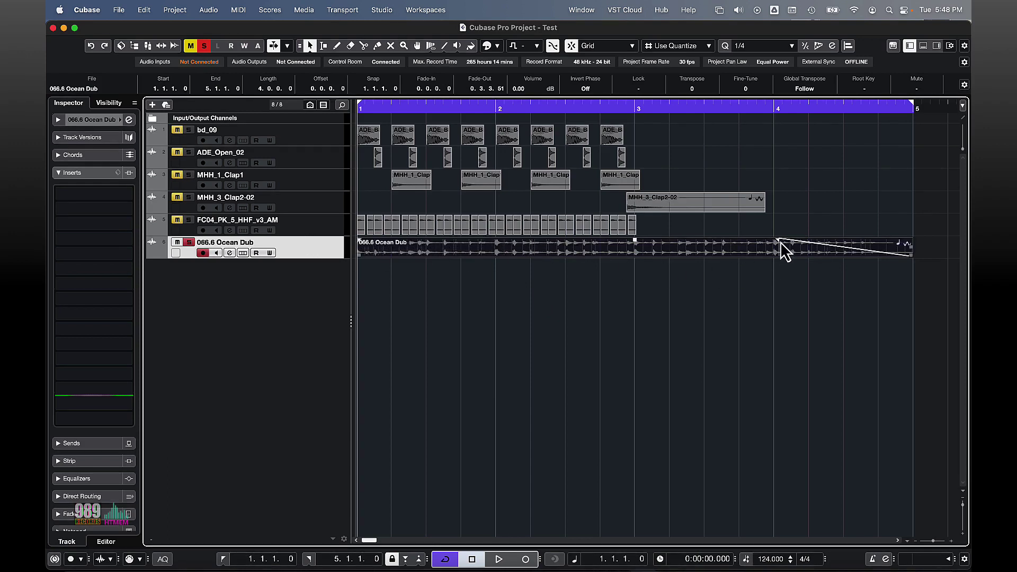
pyautogui.moveTo(780, 242); pyautogui.dragTo(948, 244)
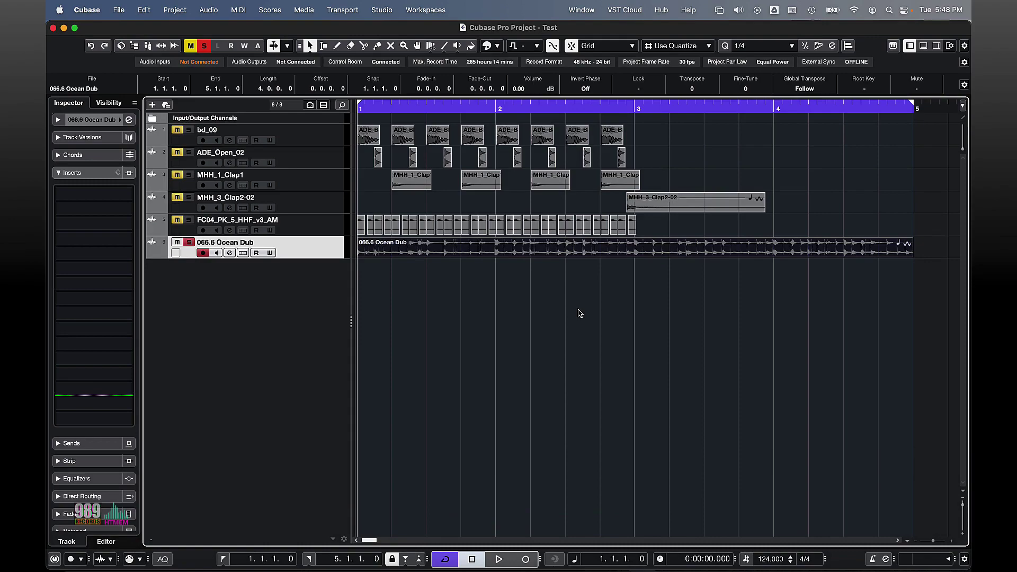
# Glue all eight ADE_BD_09 kick events on the bd_09 track into one two-bar event
pyautogui.click(375, 45)
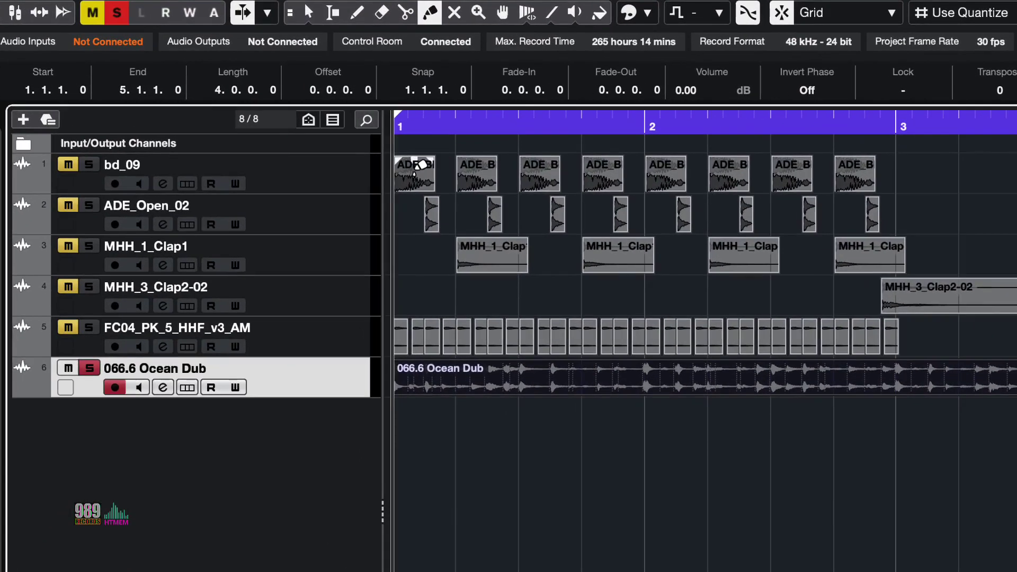
pyautogui.click(421, 165)
pyautogui.click(421, 165)
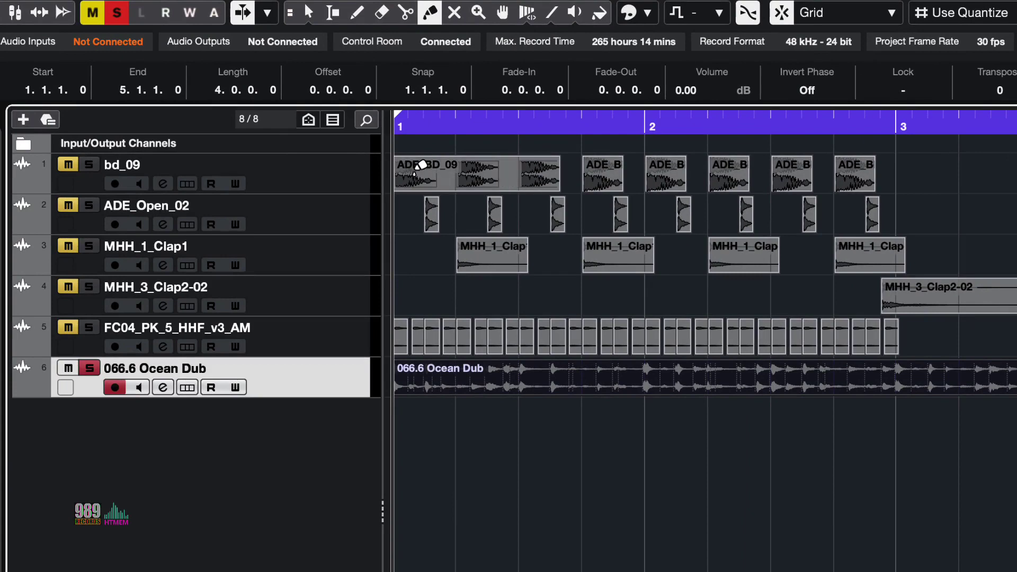
pyautogui.click(421, 165)
pyautogui.click(421, 165)
pyautogui.click(421, 165)
pyautogui.click(421, 165)
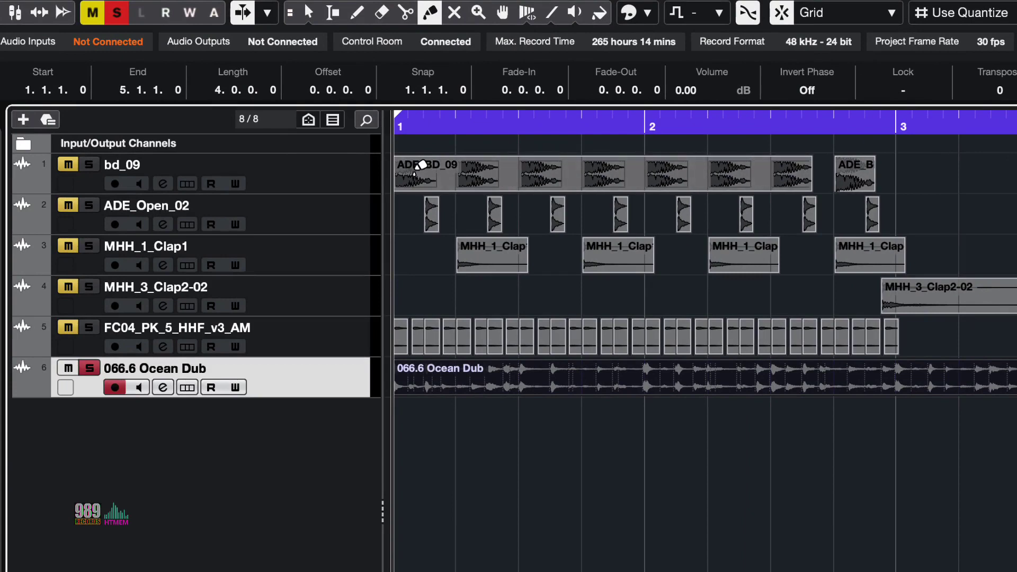
pyautogui.click(421, 165)
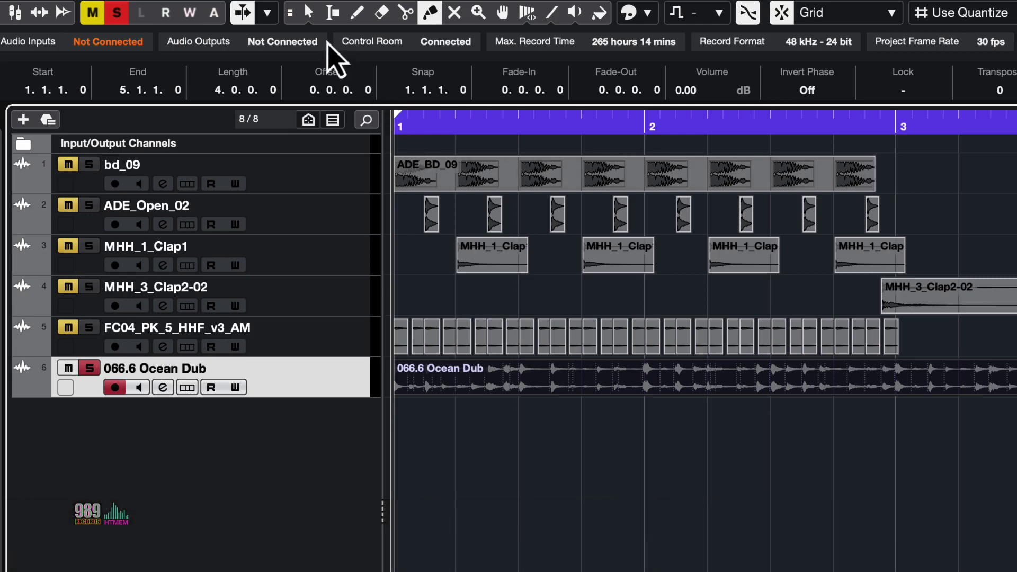
# Open the glued ADE_BD_09 part in the lower-zone Part Editor, zoom in, and drag its end toward bar 3
pyautogui.click(308, 12)
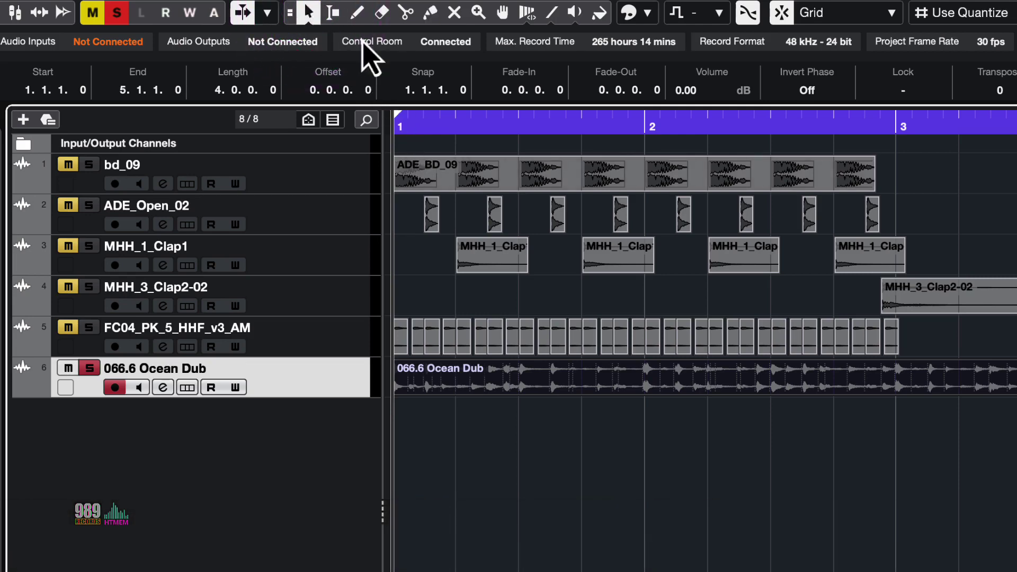
pyautogui.doubleClick(635, 180)
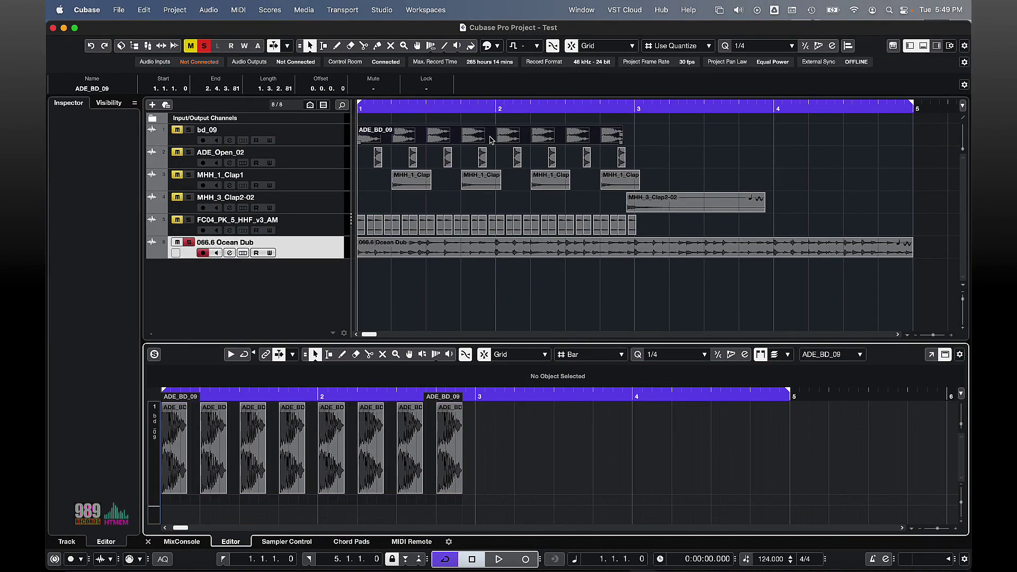
pyautogui.moveTo(359, 106); pyautogui.dragTo(462, 116)
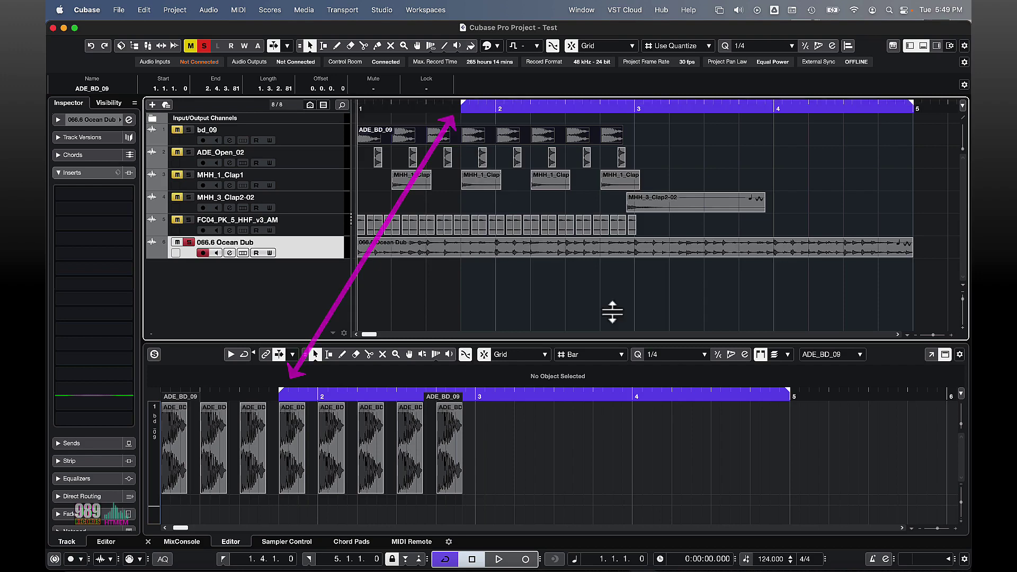
pyautogui.moveTo(937, 528); pyautogui.dragTo(936, 529)
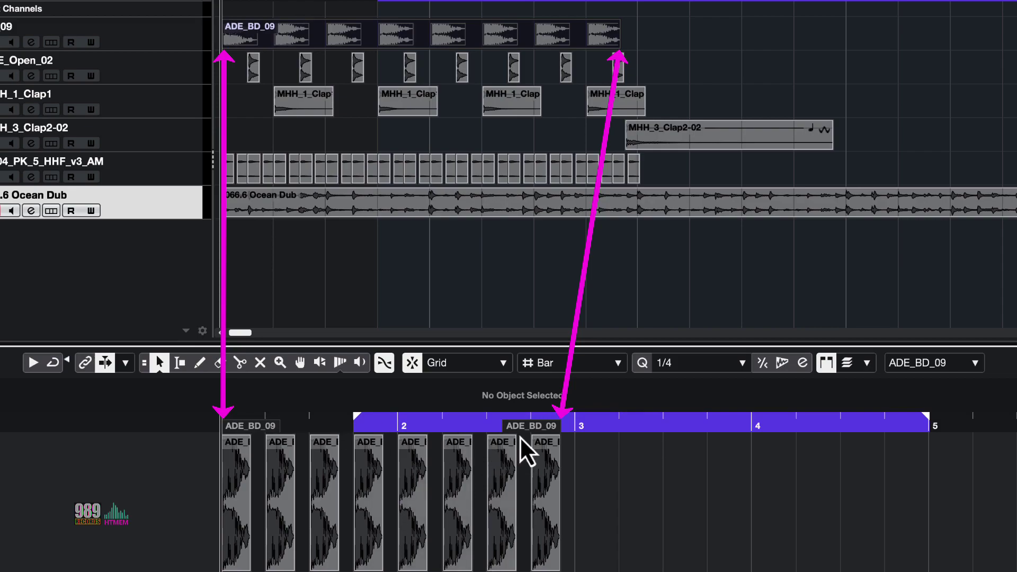
pyautogui.moveTo(519, 436); pyautogui.dragTo(530, 432)
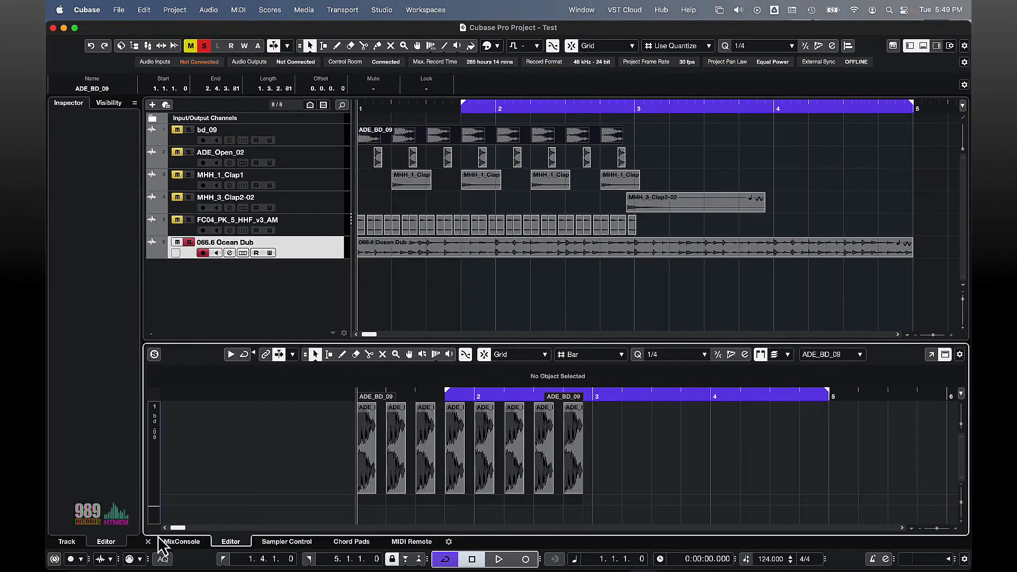
# Close the Part Editor and extend the ADE_BD_09 part's end to bar 3, making it 2.0.0.0 long
pyautogui.click(150, 550)
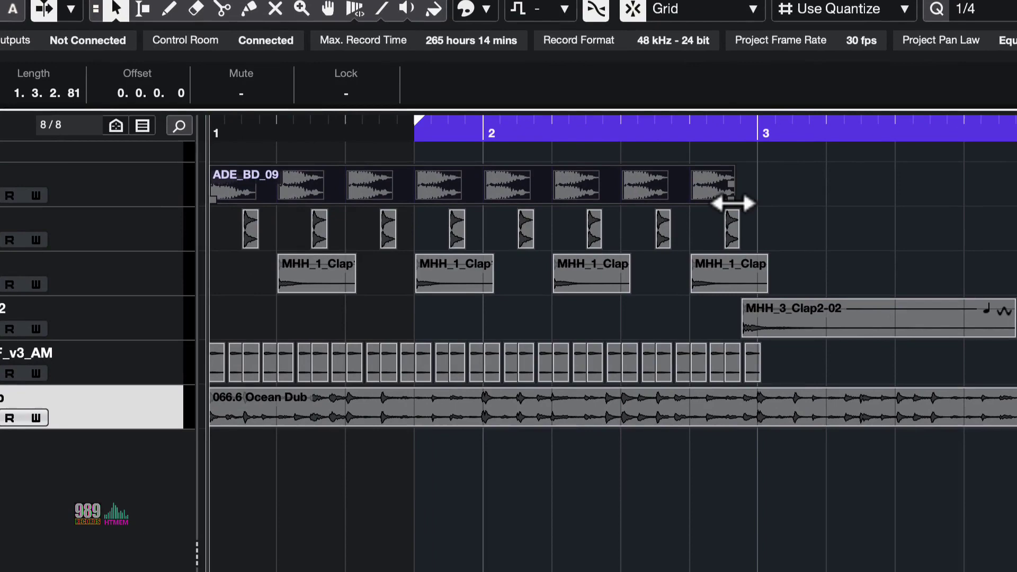
pyautogui.moveTo(683, 176); pyautogui.dragTo(685, 177)
pyautogui.moveTo(732, 203); pyautogui.dragTo(755, 203)
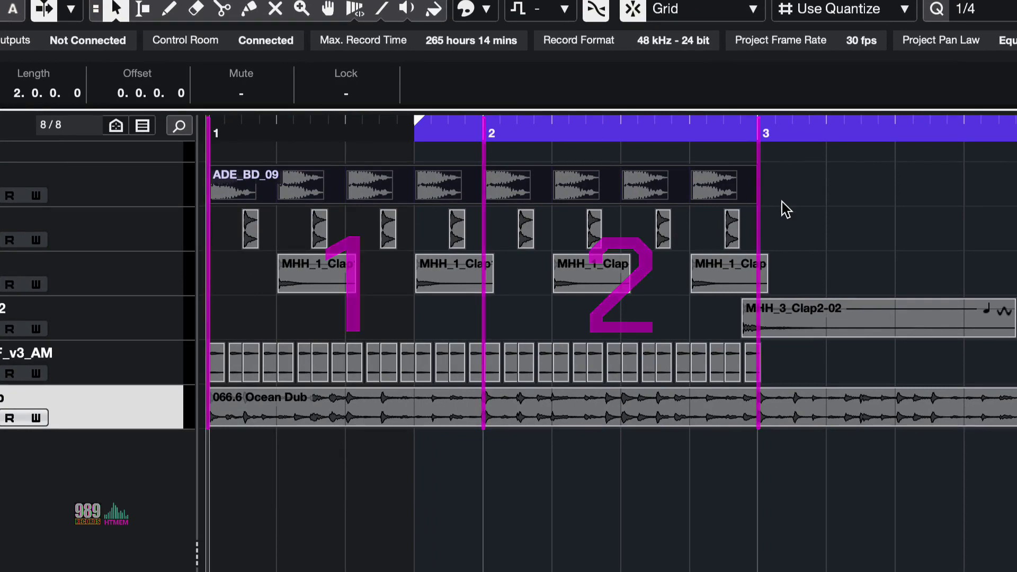
# Set the loop range to bars 1–3 and glue the ADE_Open_02 hi-hat events on track 2 into one
pyautogui.press('p')
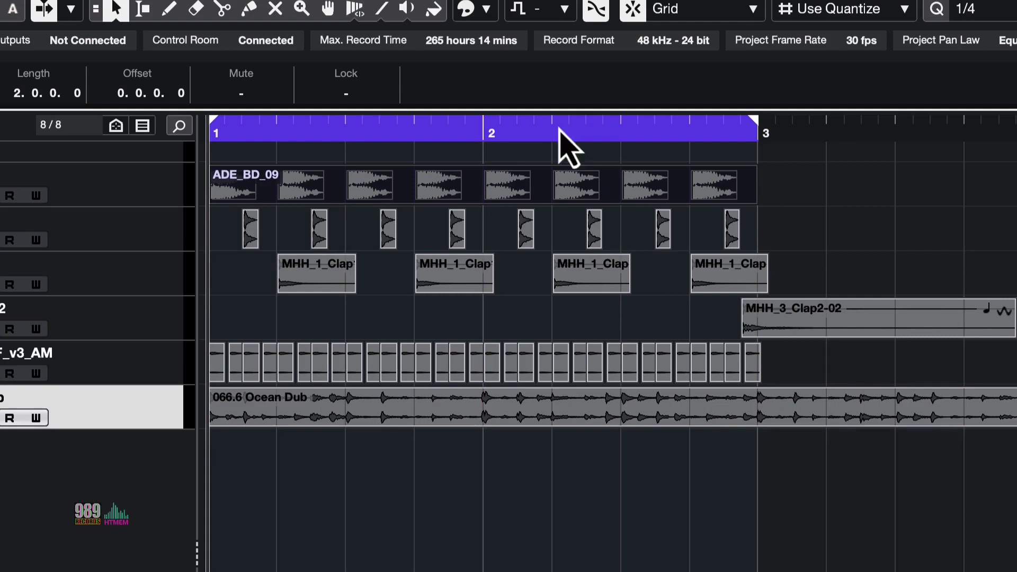
pyautogui.click(249, 8)
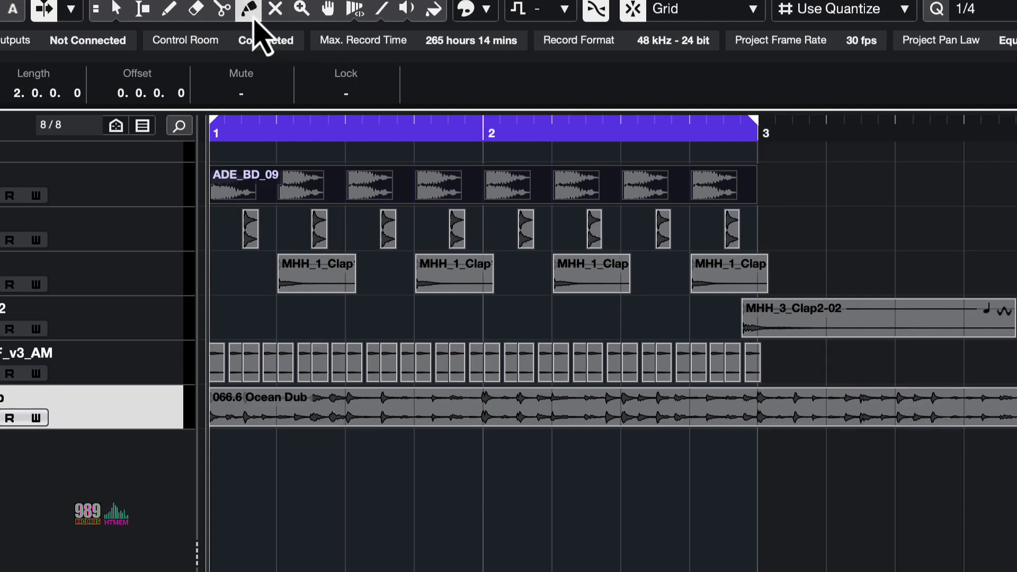
pyautogui.click(256, 219)
pyautogui.click(257, 220)
pyautogui.click(256, 219)
pyautogui.click(257, 219)
pyautogui.click(257, 219)
pyautogui.click(257, 219)
pyautogui.click(256, 220)
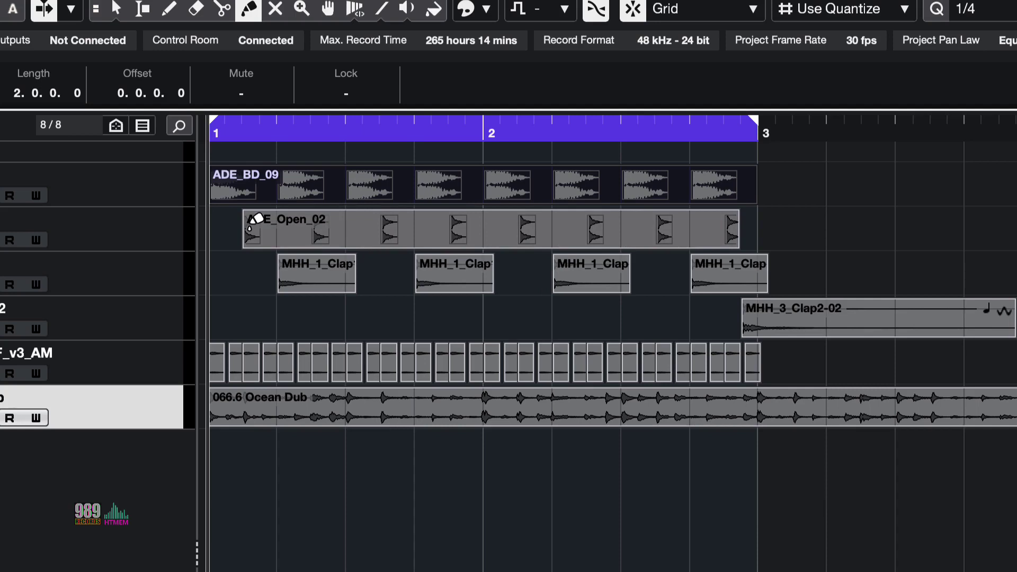
pyautogui.click(116, 8)
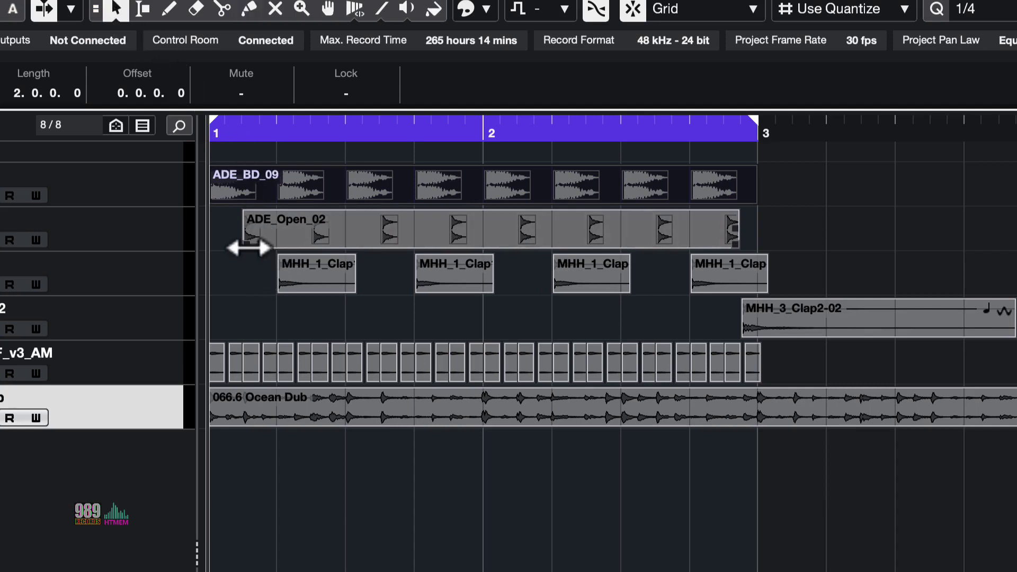
# Stretch the hi-hat event to span bars 1–3 and glue the MHH_1_Clap1 clap events together
pyautogui.moveTo(248, 248); pyautogui.dragTo(175, 252)
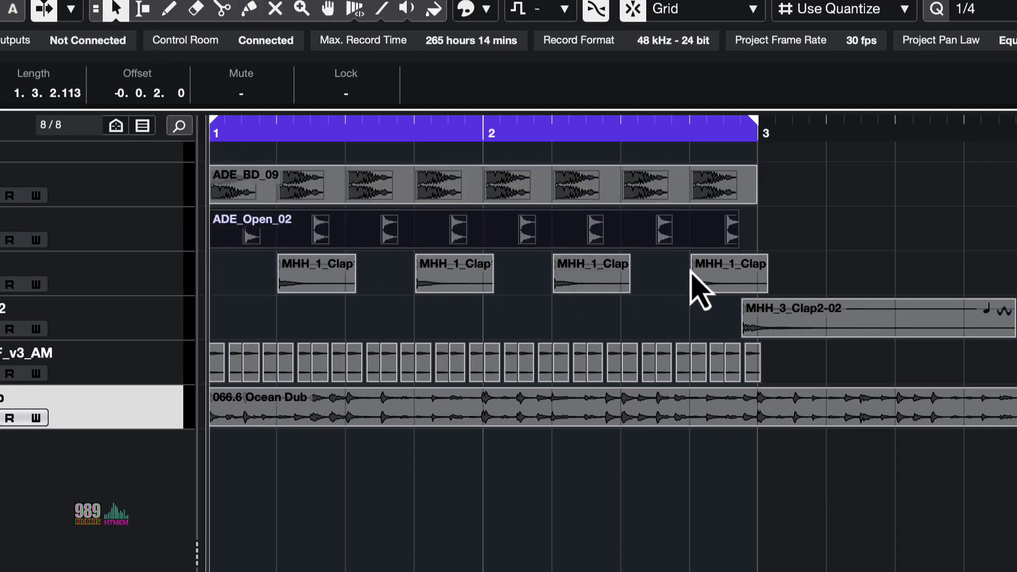
pyautogui.moveTo(731, 243); pyautogui.dragTo(747, 242)
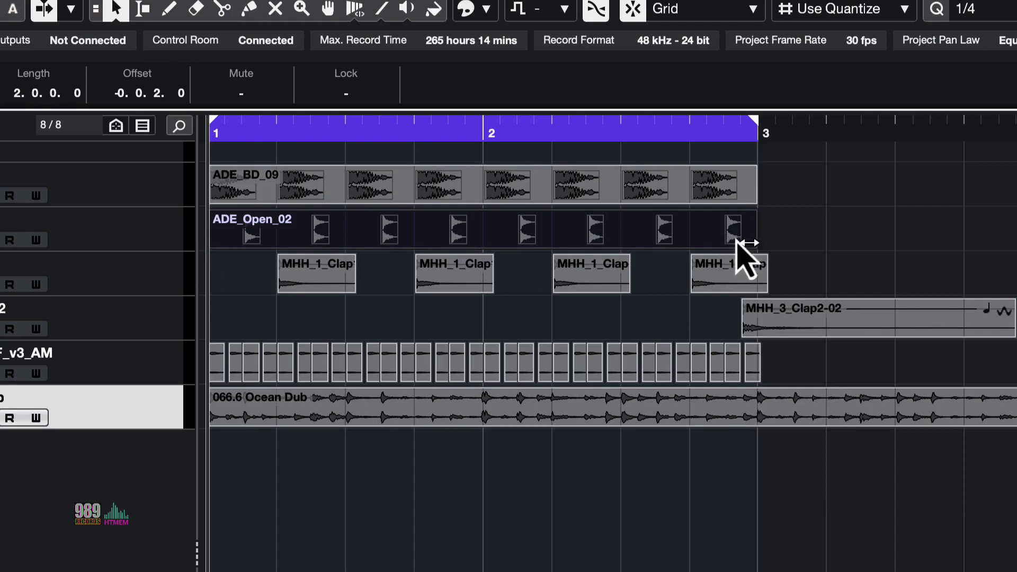
pyautogui.click(249, 8)
pyautogui.click(343, 275)
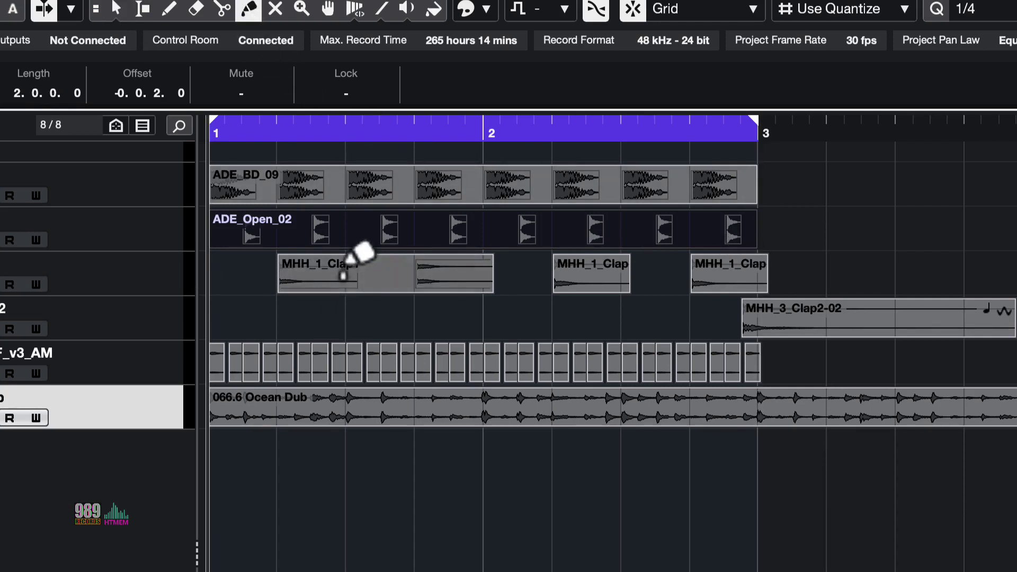
pyautogui.click(344, 275)
pyautogui.click(343, 274)
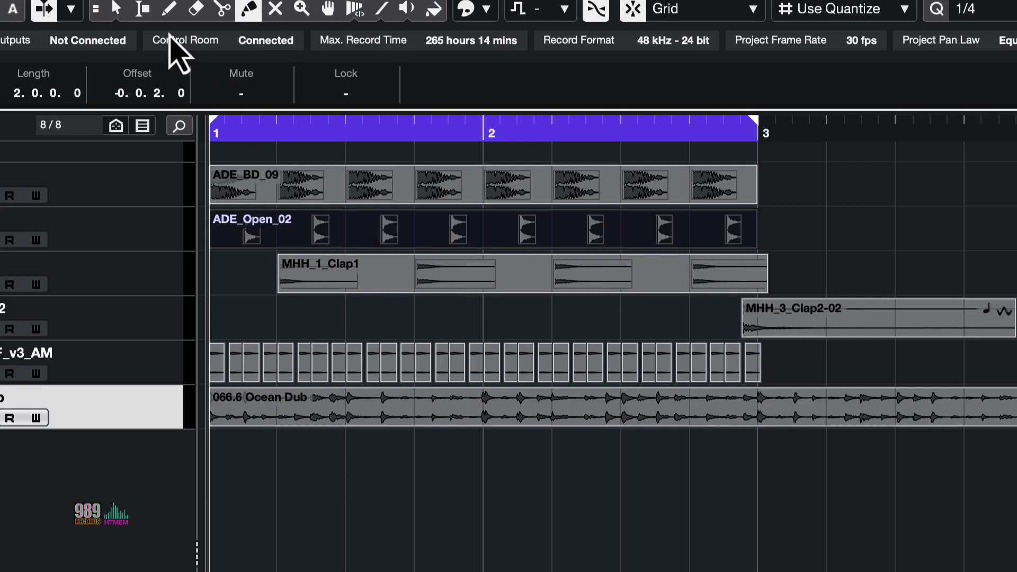
pyautogui.click(114, 10)
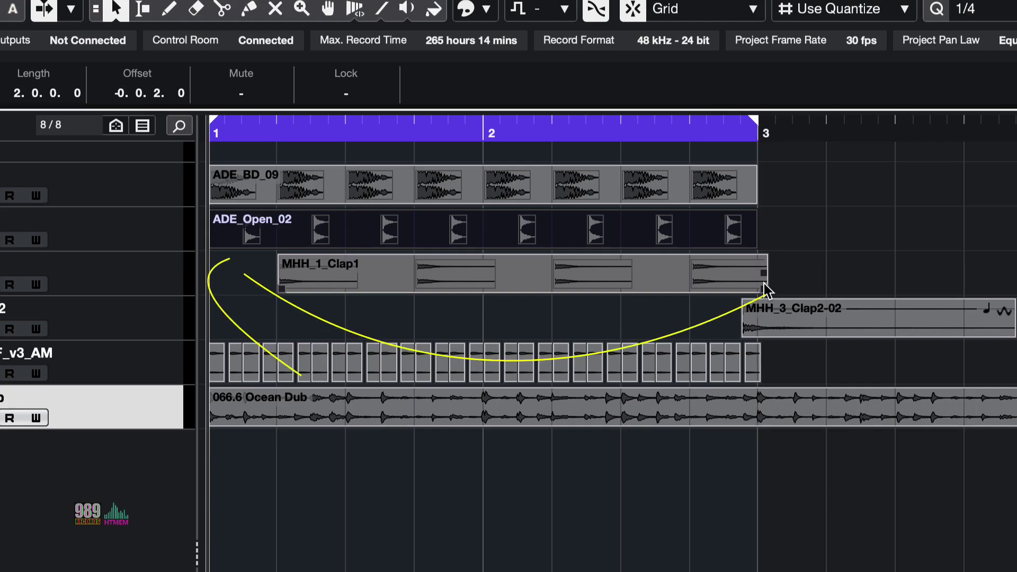
# Cut the clap overhang at bar 3, move it to bar 1 and glue it onto MHH_1_Clap1
pyautogui.click(222, 8)
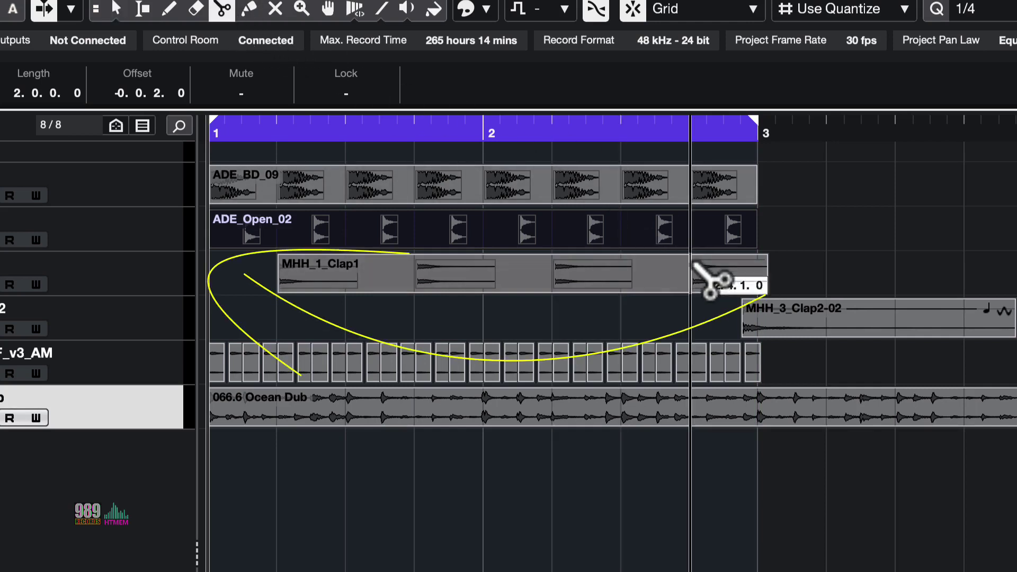
pyautogui.click(116, 9)
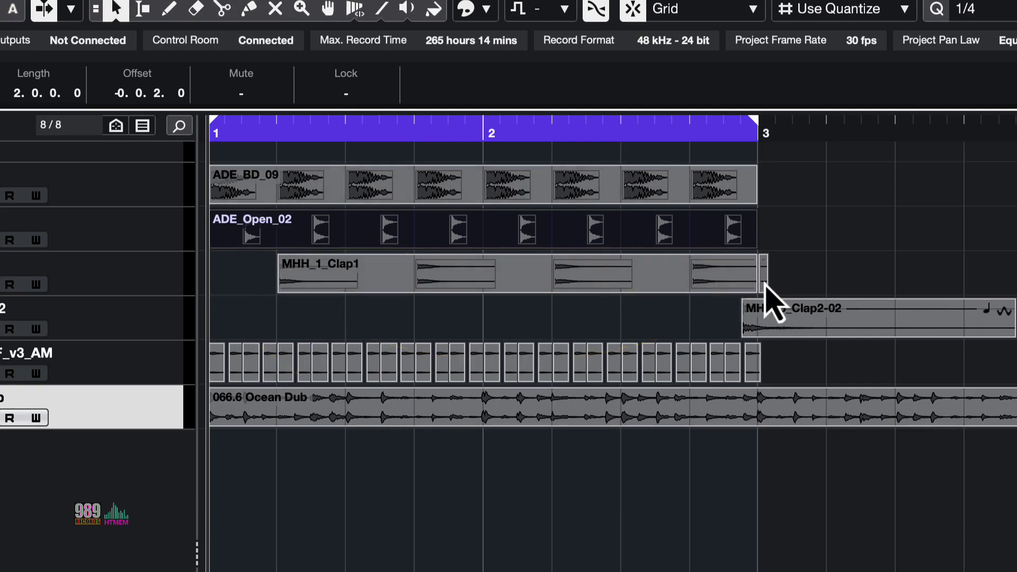
pyautogui.moveTo(763, 280); pyautogui.dragTo(237, 276)
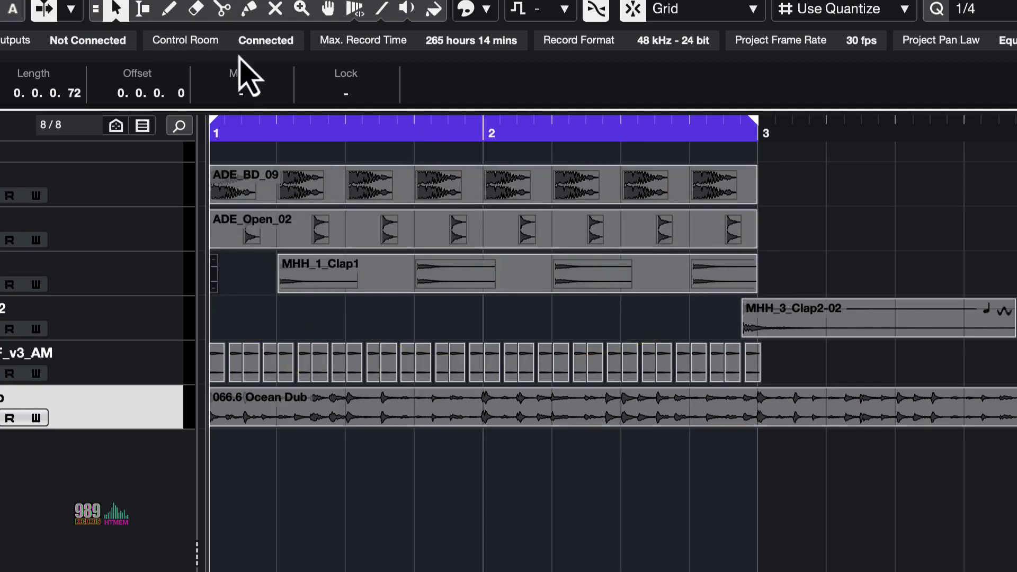
pyautogui.click(250, 15)
pyautogui.click(216, 279)
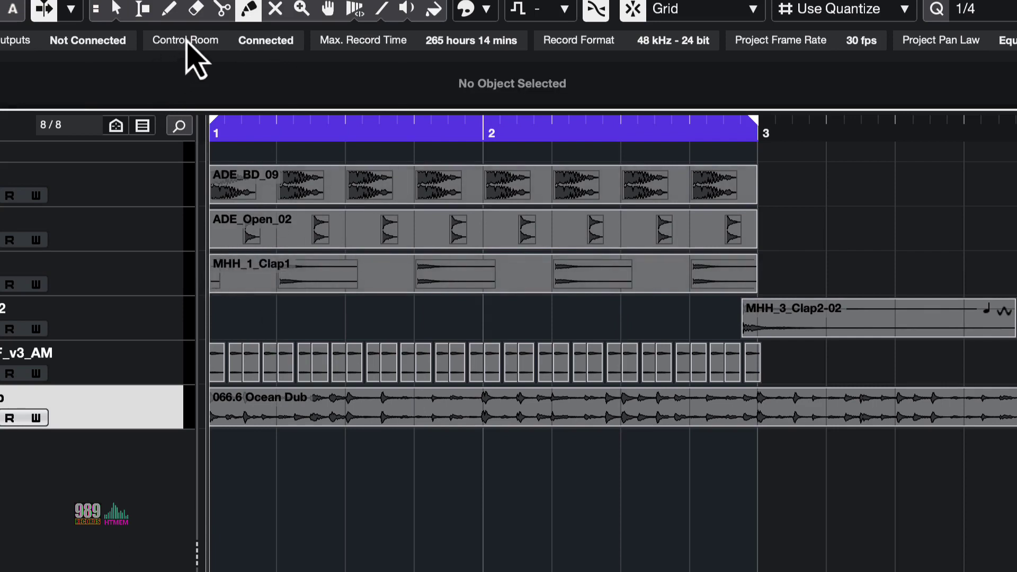
# Split MHH_3_Clap2-02 at bar 3 and move the split-off piece to bar 1
pyautogui.click(222, 9)
pyautogui.click(764, 318)
pyautogui.rightClick(765, 317)
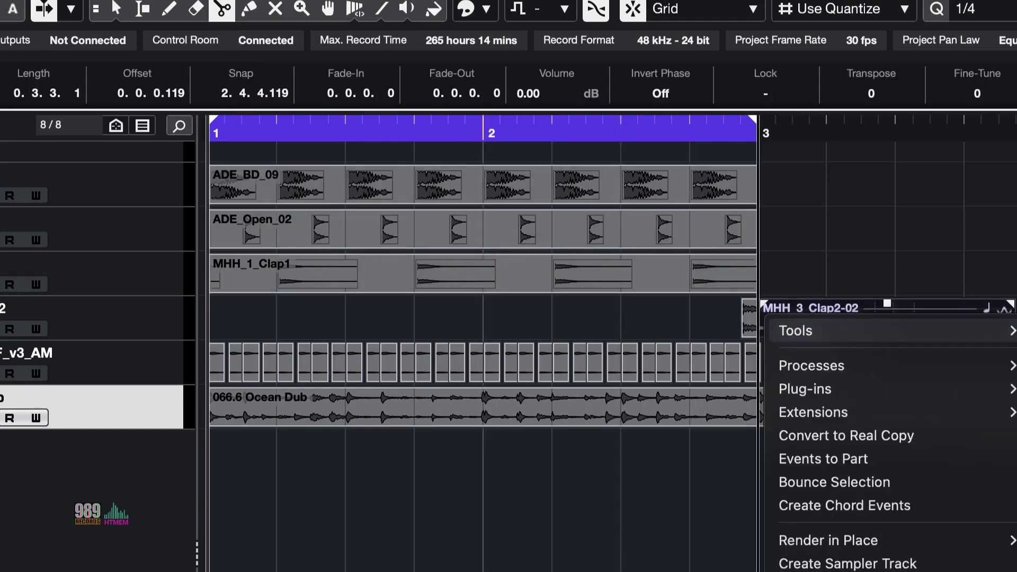
pyautogui.press('Escape')
pyautogui.press('1')
pyautogui.moveTo(948, 336); pyautogui.dragTo(413, 333)
# Glue the MHH_3_Clap2-02 pieces, then glue the FC04 hi-hat events on track 5 into one part
pyautogui.rightClick(419, 318)
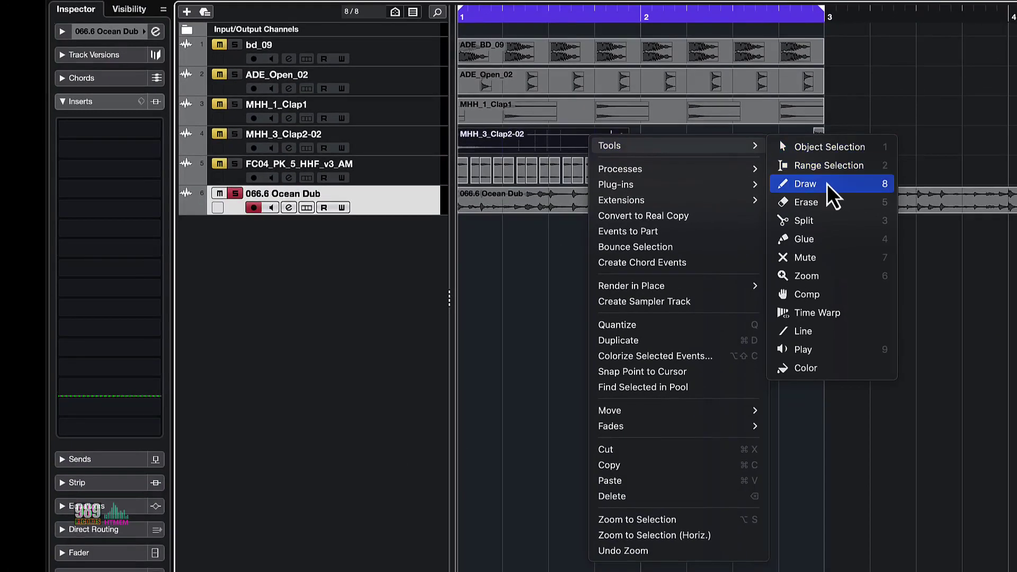
pyautogui.click(821, 239)
pyautogui.click(585, 130)
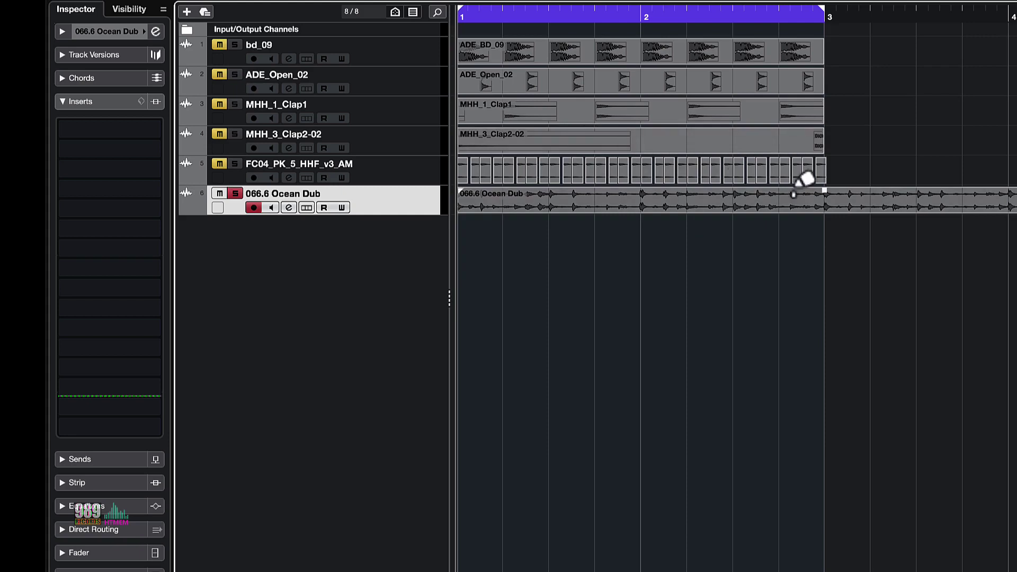
pyautogui.moveTo(880, 180); pyautogui.dragTo(447, 169)
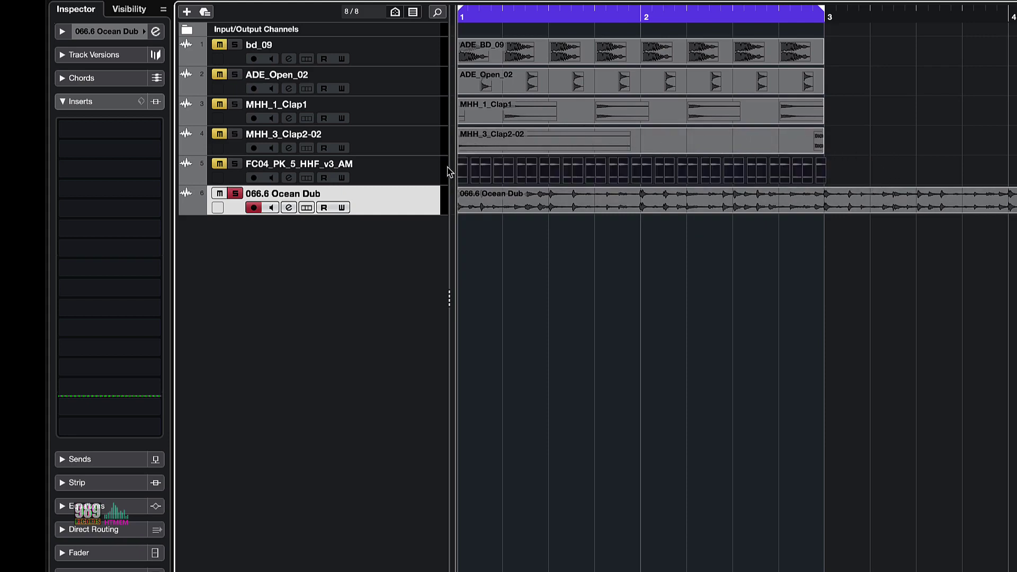
pyautogui.click(534, 163)
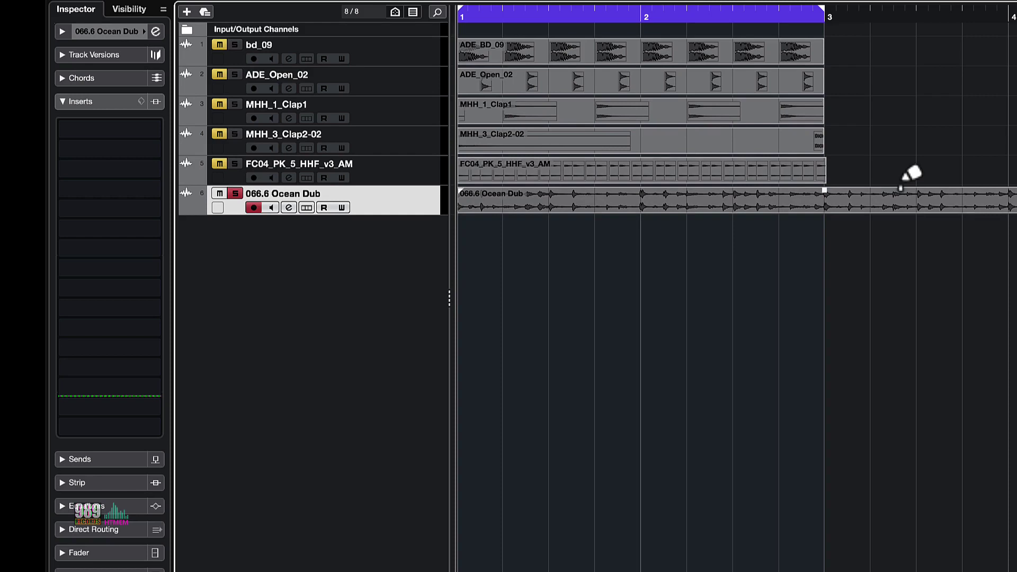
# Zoom in and drag the FC04_PK_5_HHF_v3_AM part's right edge back to bar 3
pyautogui.scroll(3, 835, 163)
pyautogui.scroll(5, 839, 164)
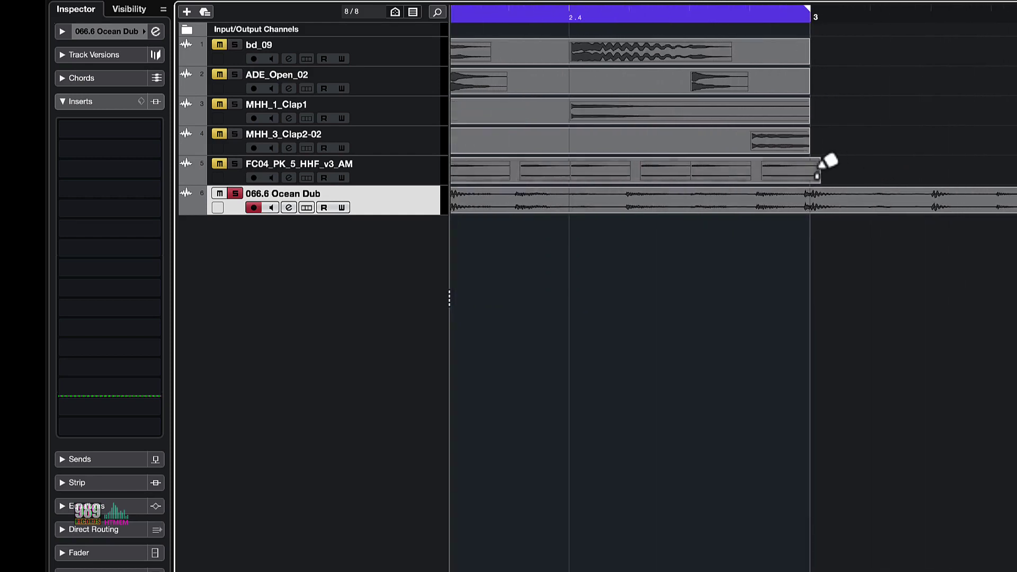
pyautogui.scroll(2, 819, 169)
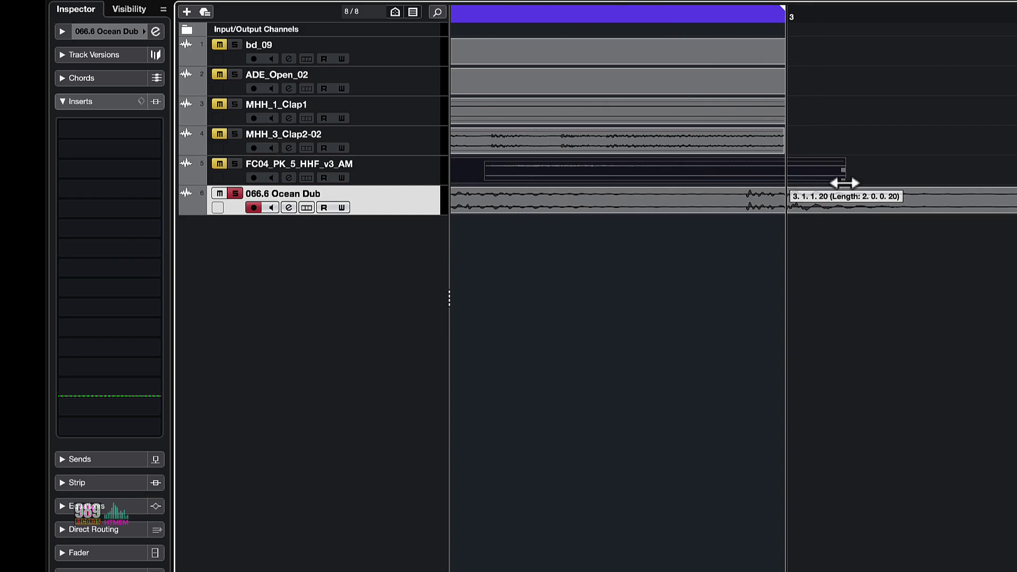
pyautogui.moveTo(844, 180); pyautogui.dragTo(778, 180)
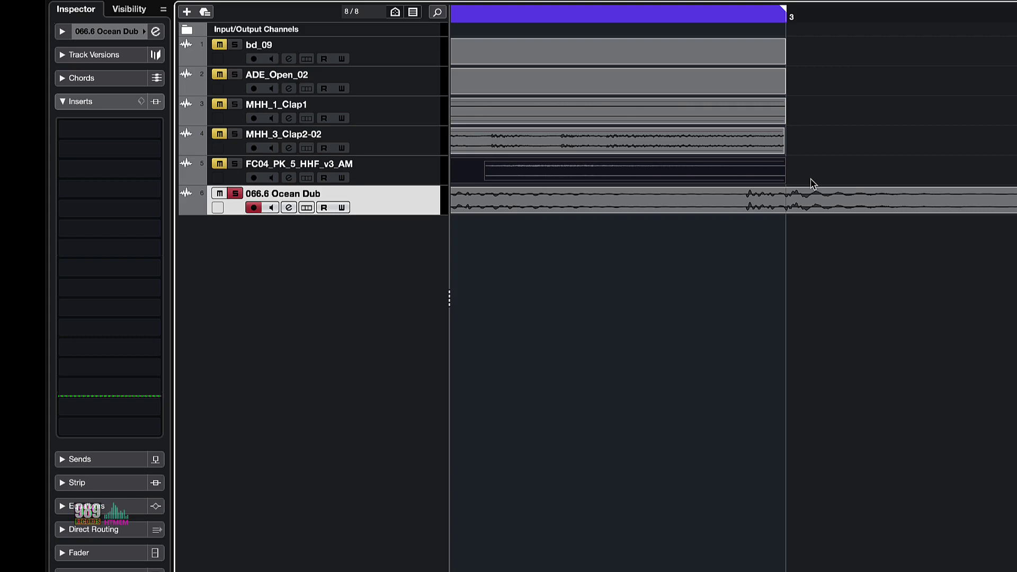
pyautogui.scroll(5, 813, 184)
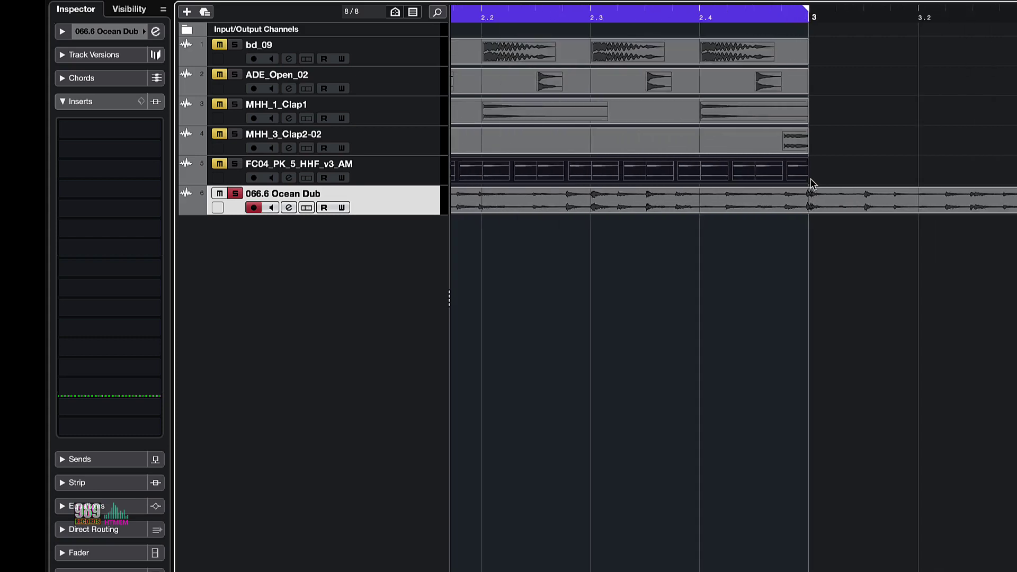
# Split the 066.6 Ocean Dub clip at bar 3 and delete the piece after it
pyautogui.scroll(-5, 812, 184)
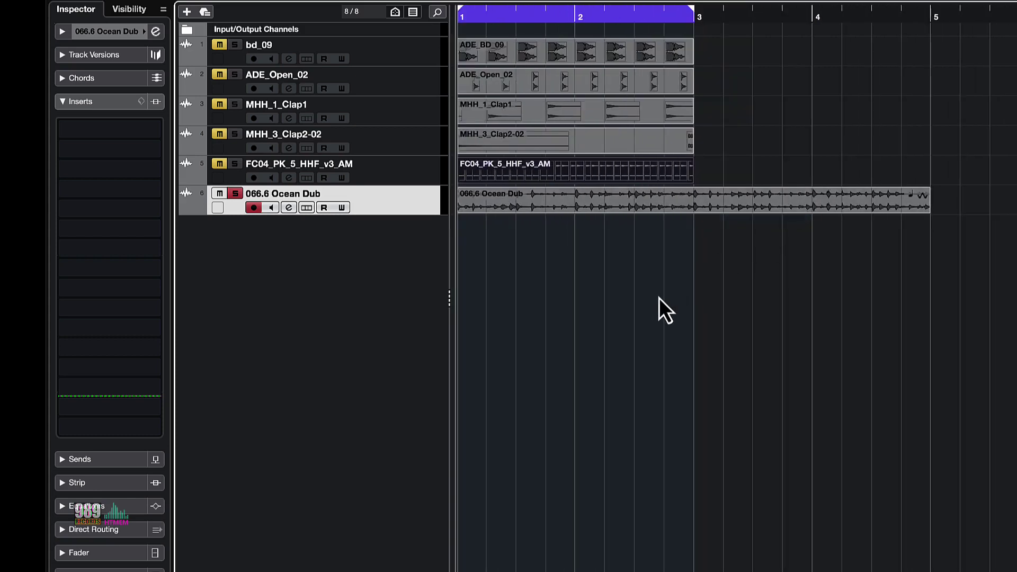
pyautogui.press('KP_2')
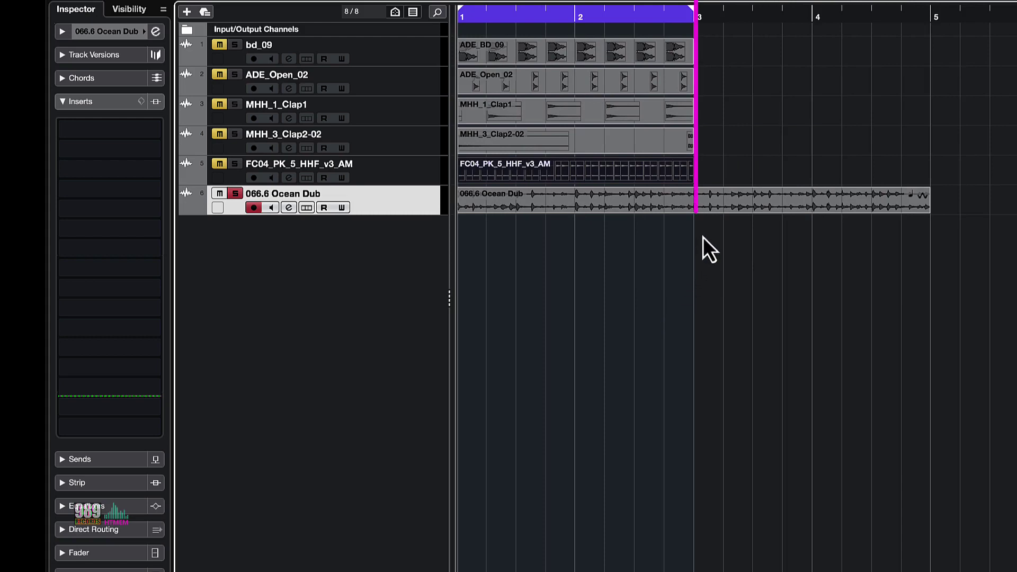
pyautogui.press('3')
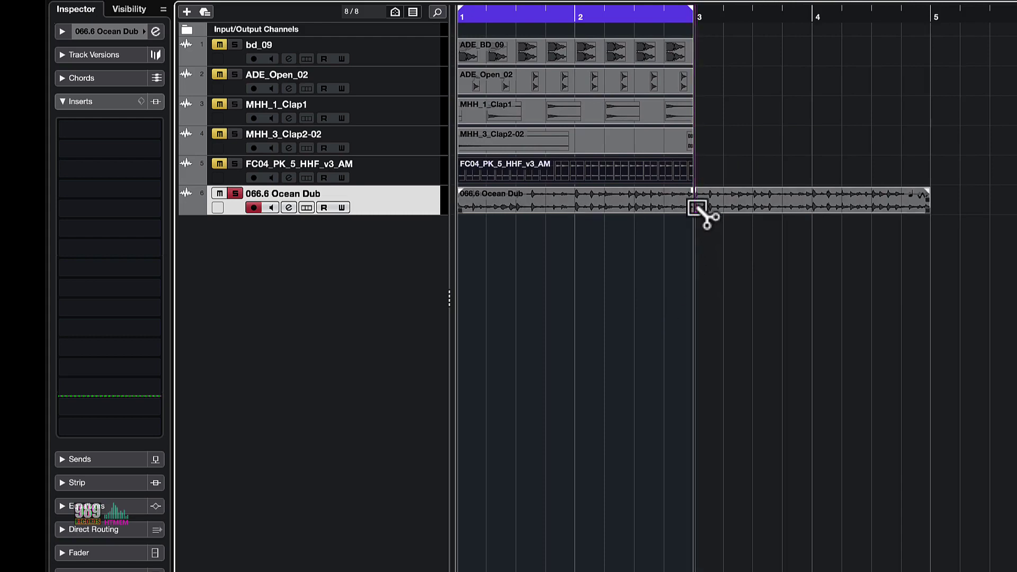
pyautogui.click(695, 206)
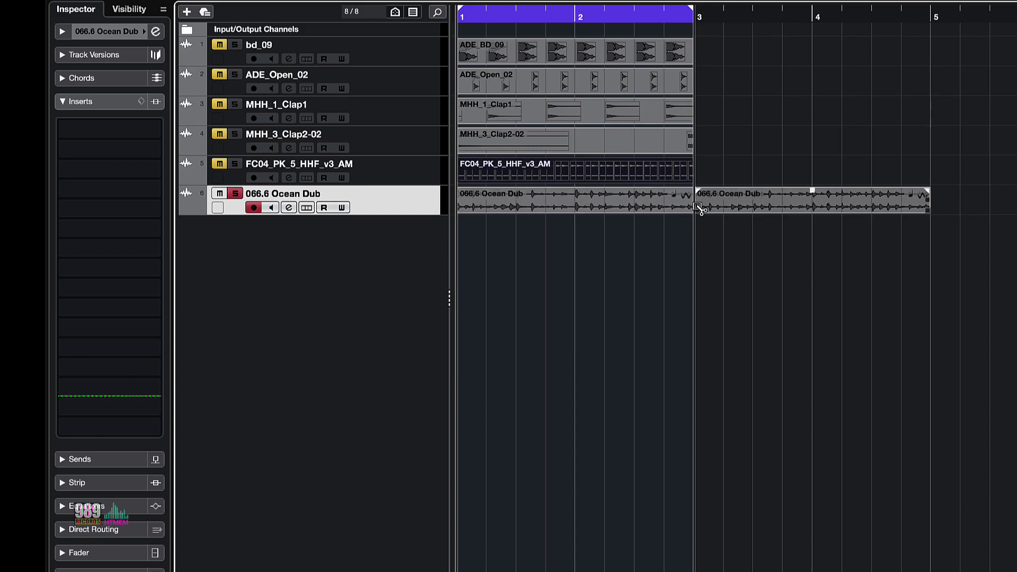
pyautogui.click(733, 208)
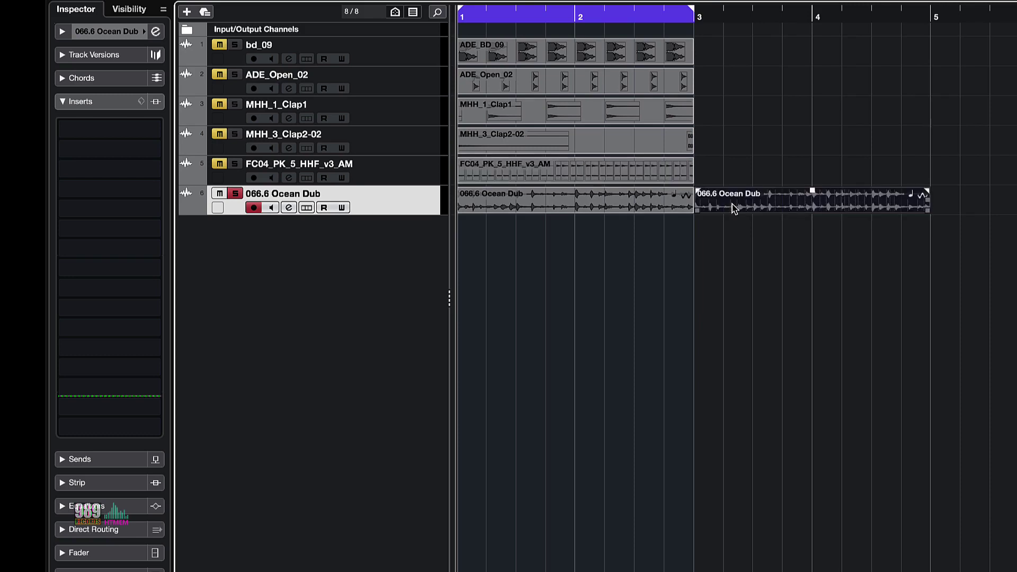
pyautogui.press('Delete')
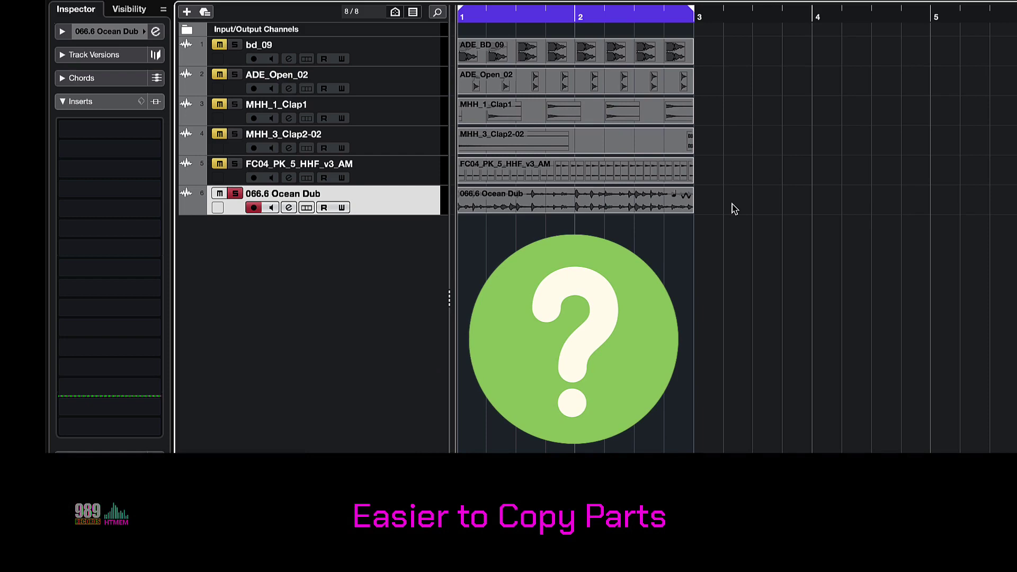
# Select all six tracks' events in bars 1–3 and duplicate them with Ctrl+D through bar 9
pyautogui.moveTo(740, 213); pyautogui.dragTo(554, 52)
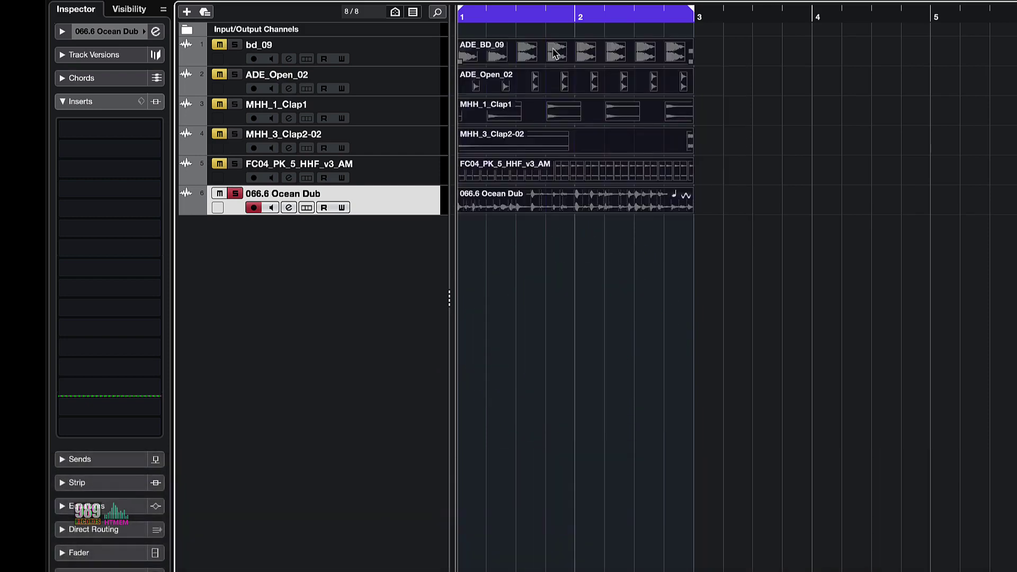
pyautogui.hotkey('ctrl', 'd')
pyautogui.hotkey('ctrl', 'd')
pyautogui.hscroll(3, 641, 214)
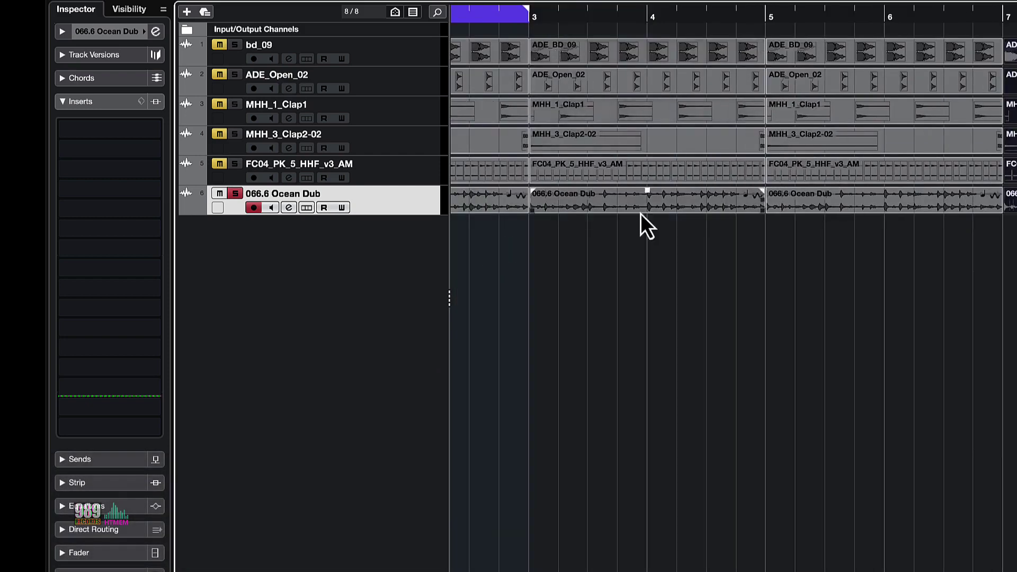
pyautogui.scroll(-5, 660, 254)
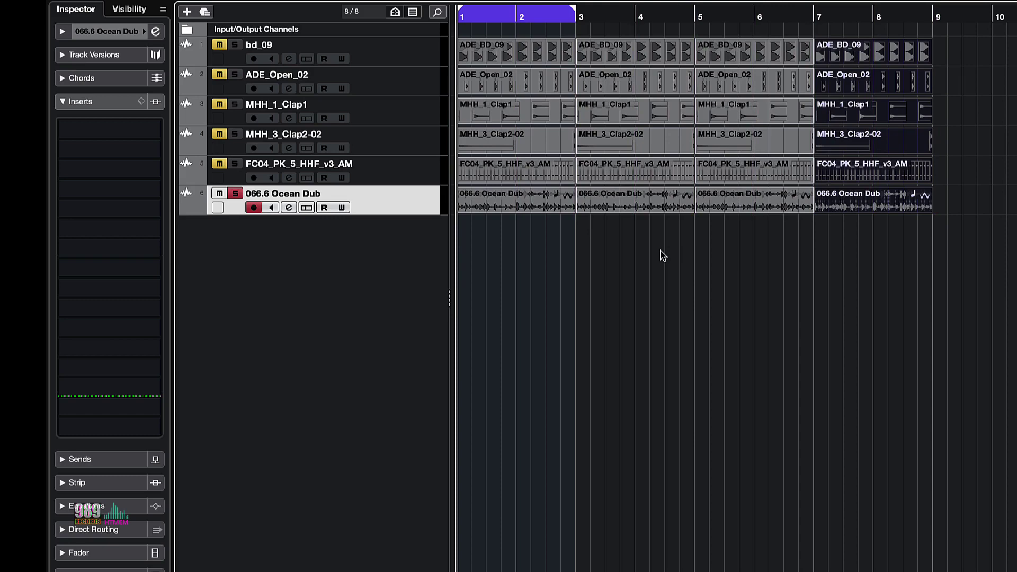
# Set the cycle range to bars 1–9 and turn off solo on track 6
pyautogui.click(661, 256)
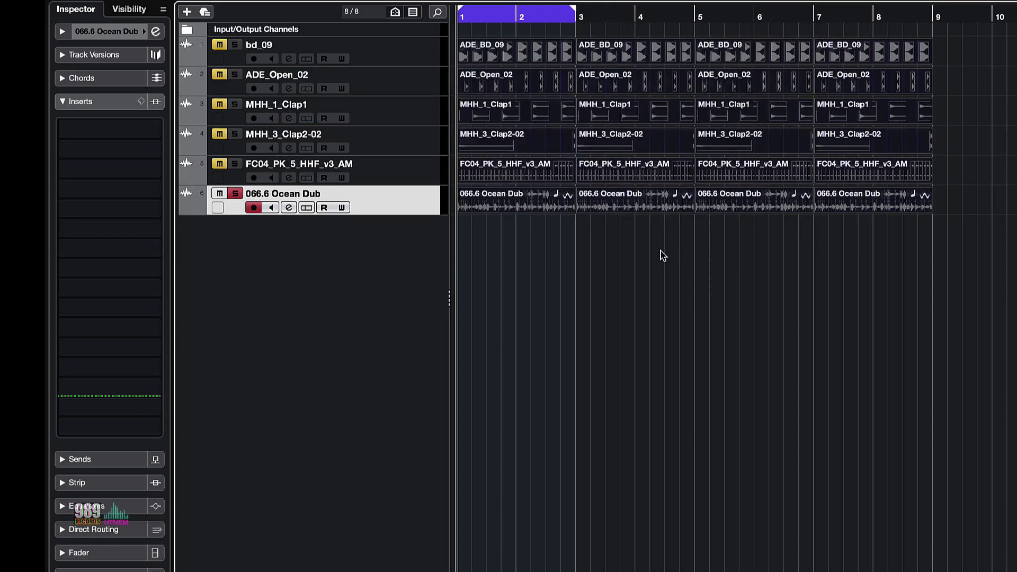
pyautogui.press('p')
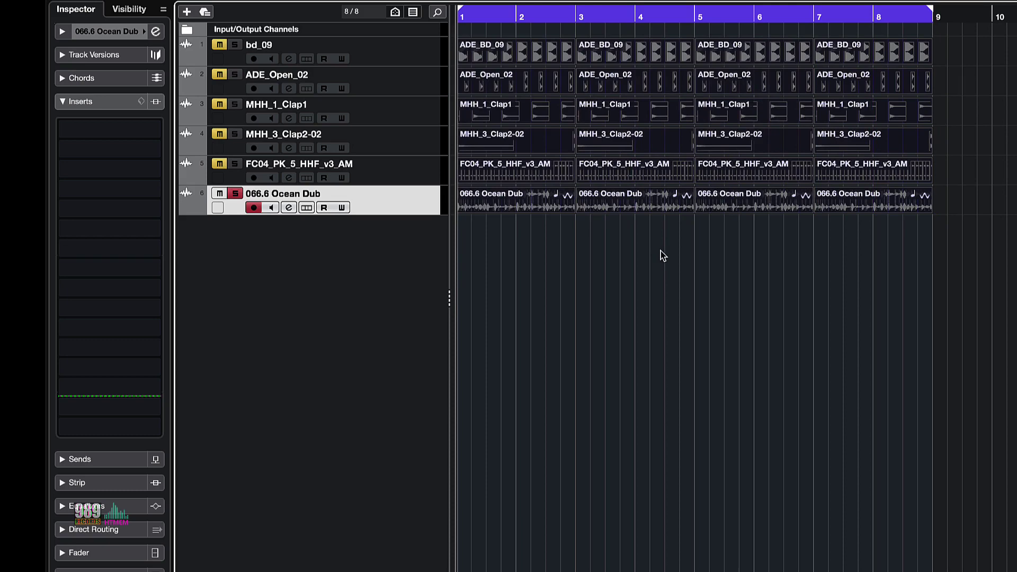
pyautogui.click(236, 194)
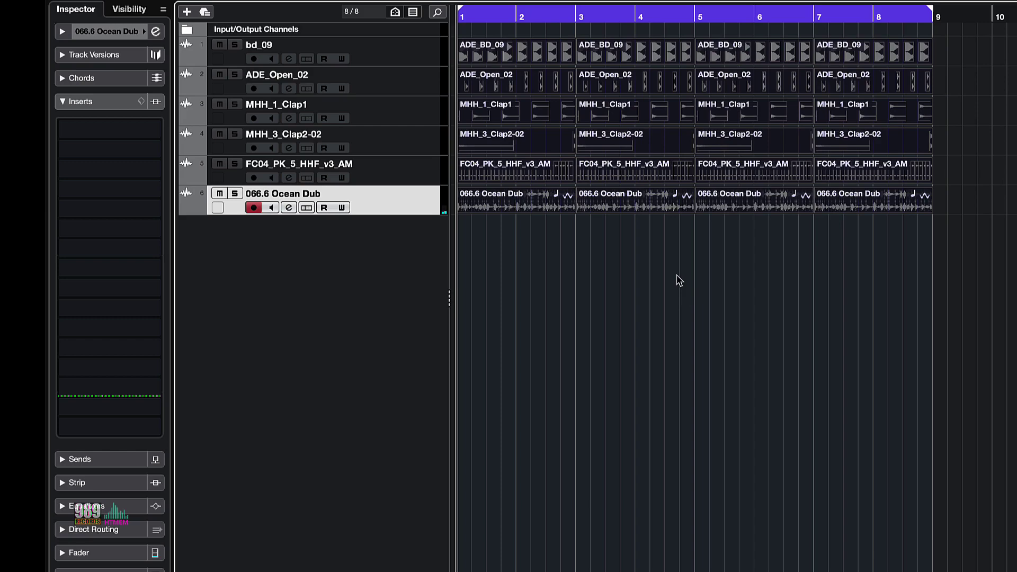
# Play back the eight-bar groove, then select all events and zoom out to the whole arrangement
pyautogui.press('space')
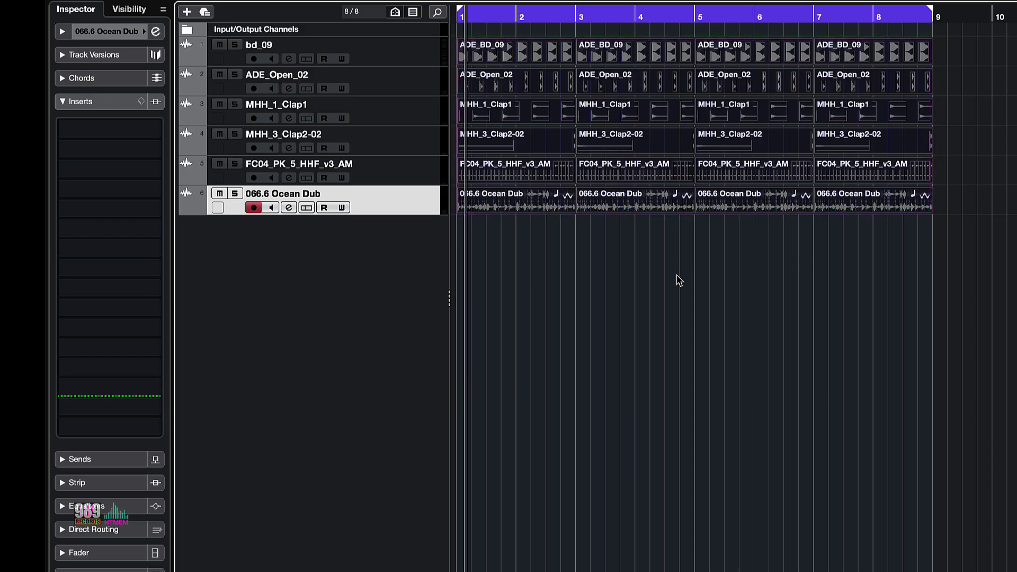
pyautogui.press('space')
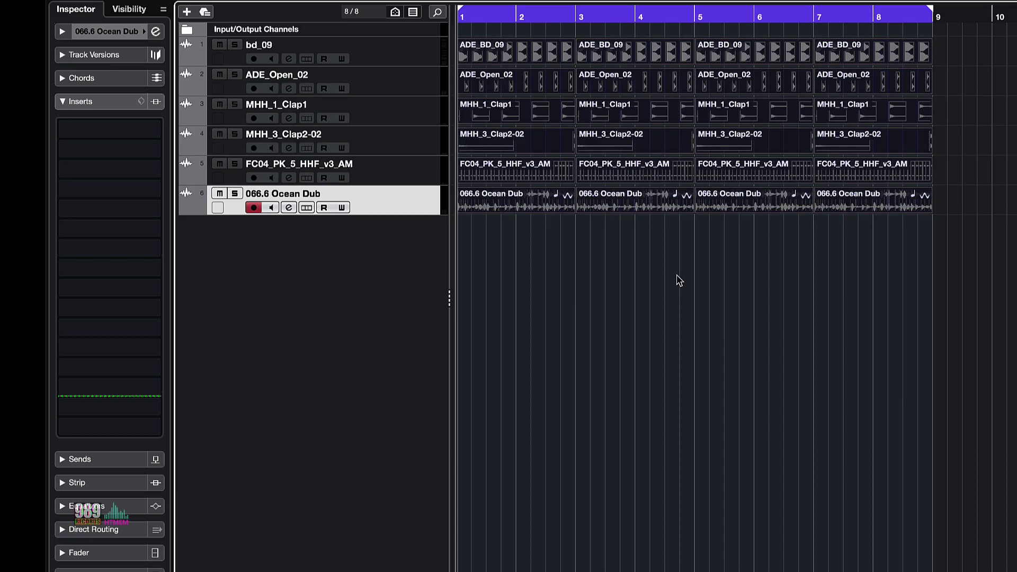
pyautogui.hotkey('ctrl', 'a')
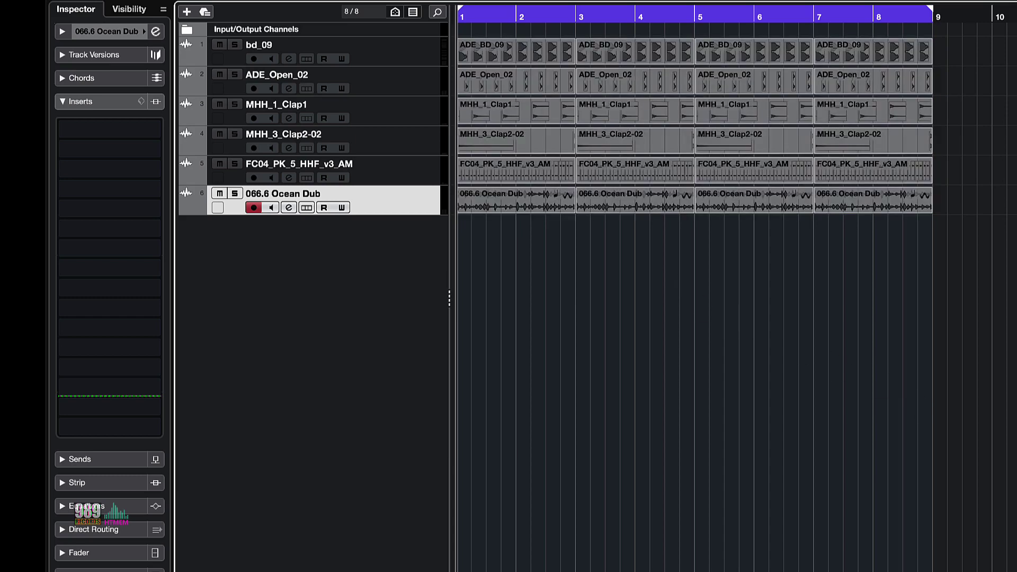
pyautogui.press('g')
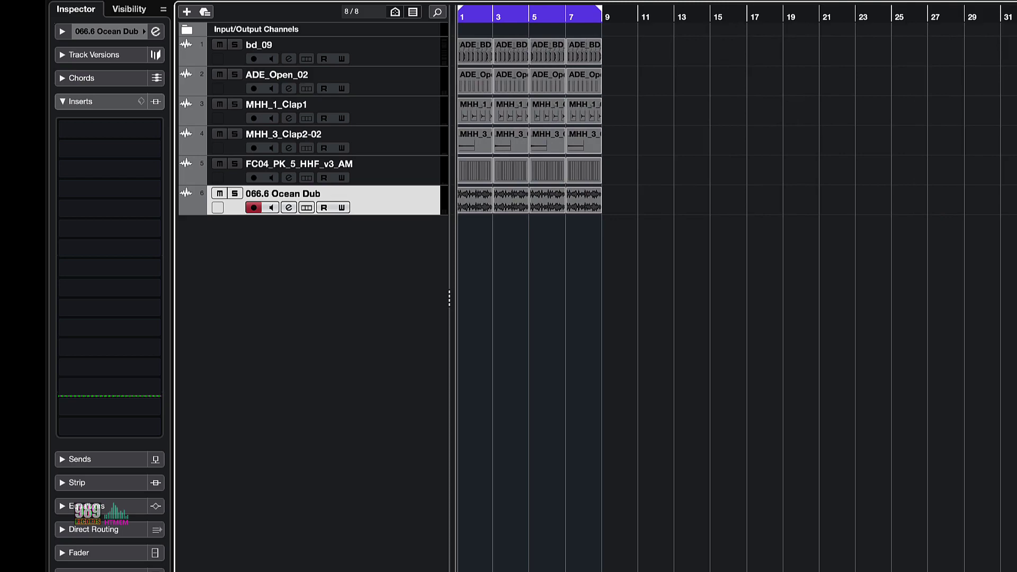